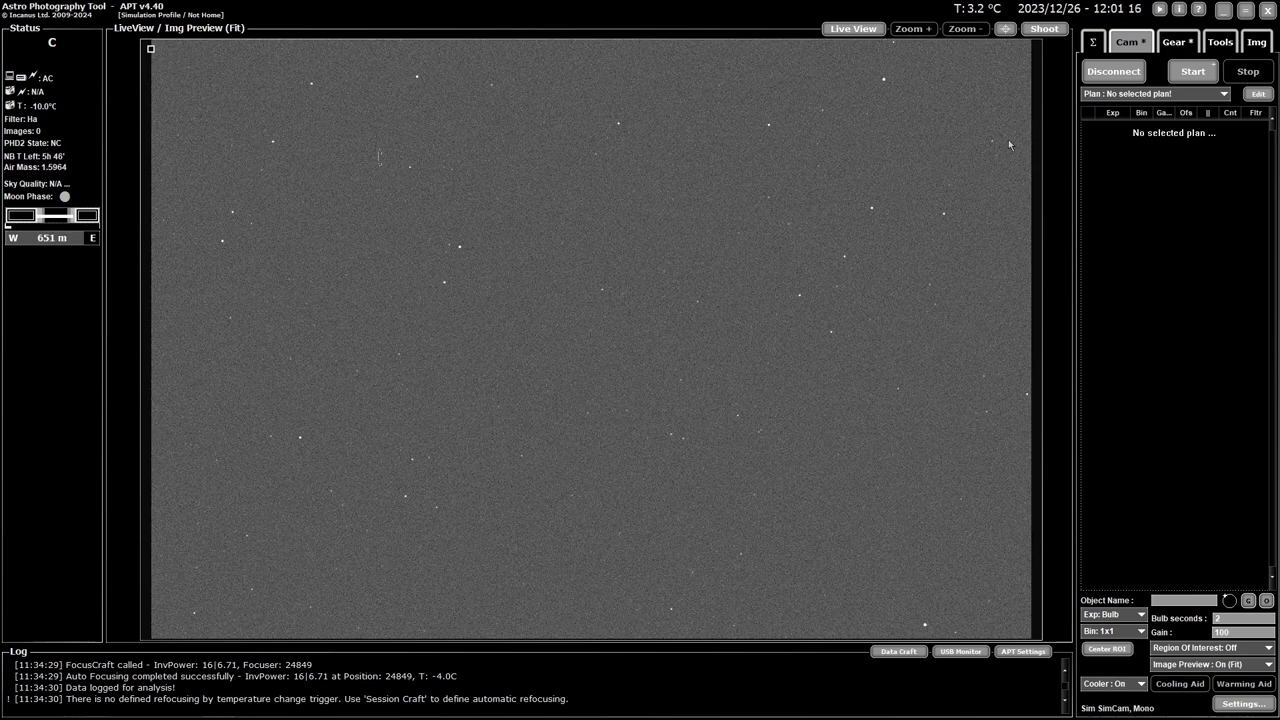
- Recalculate the Object Calculator for the CCD/CMOS camera with a 560 mm focal length and 102 mm scope diameter
click(1221, 45)
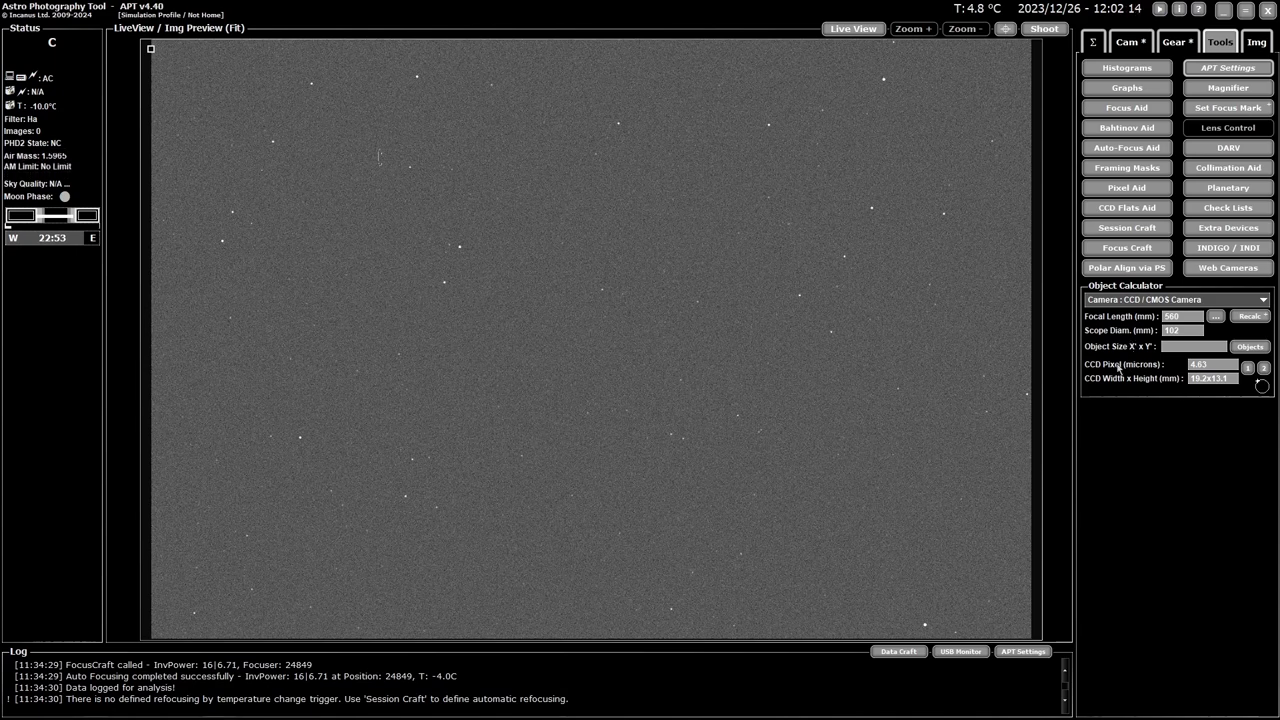
click(1248, 319)
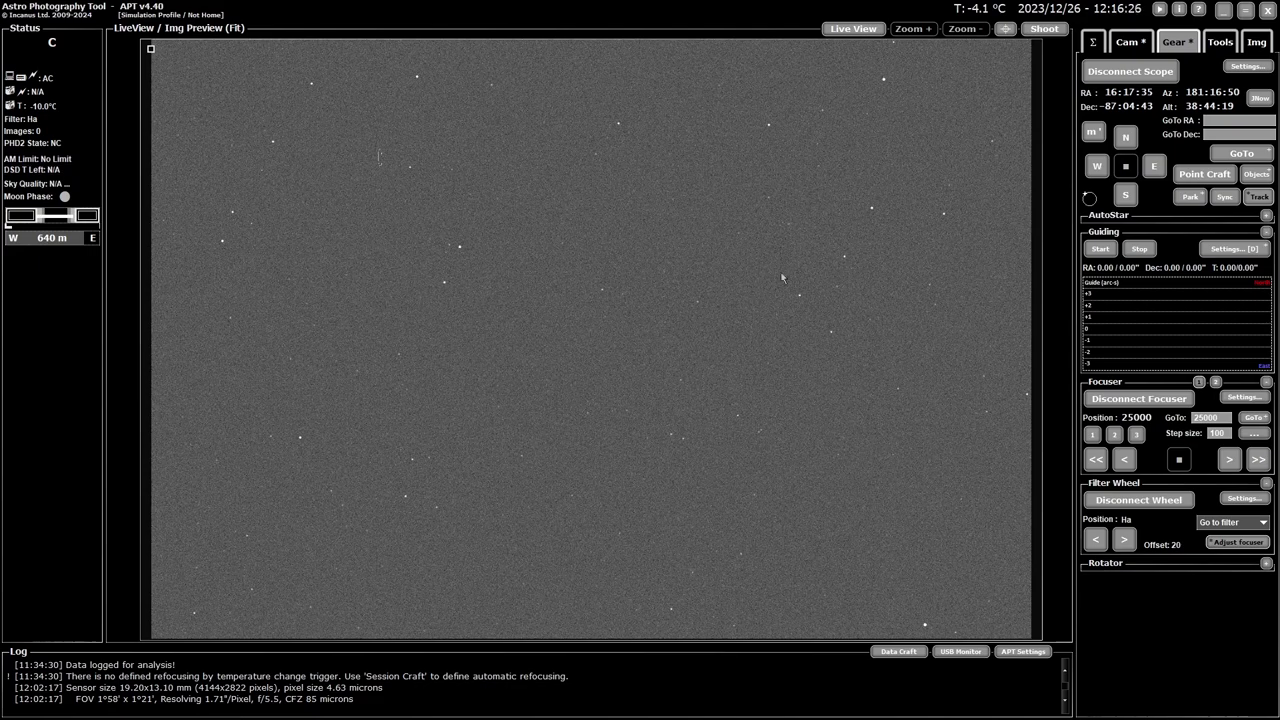
- Review the scope and focuser options in the APT settings, including final inwards move and backlash steps, and accept them
click(1219, 43)
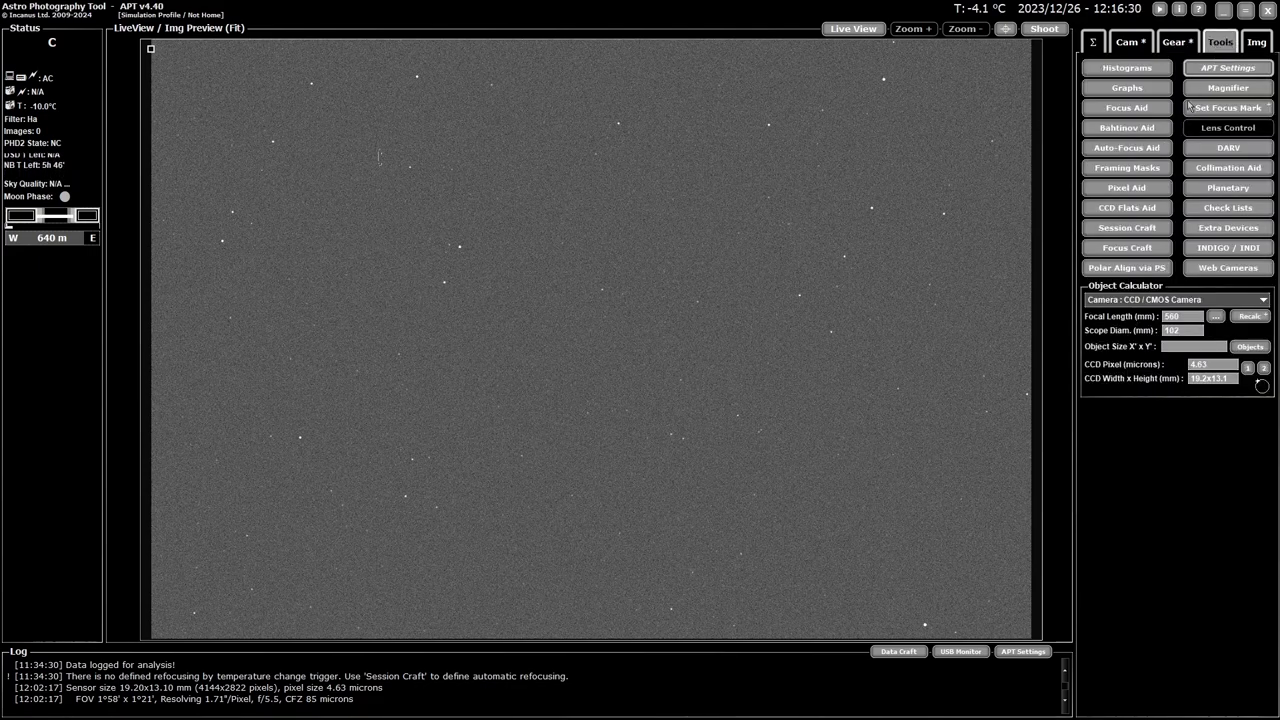
click(1217, 70)
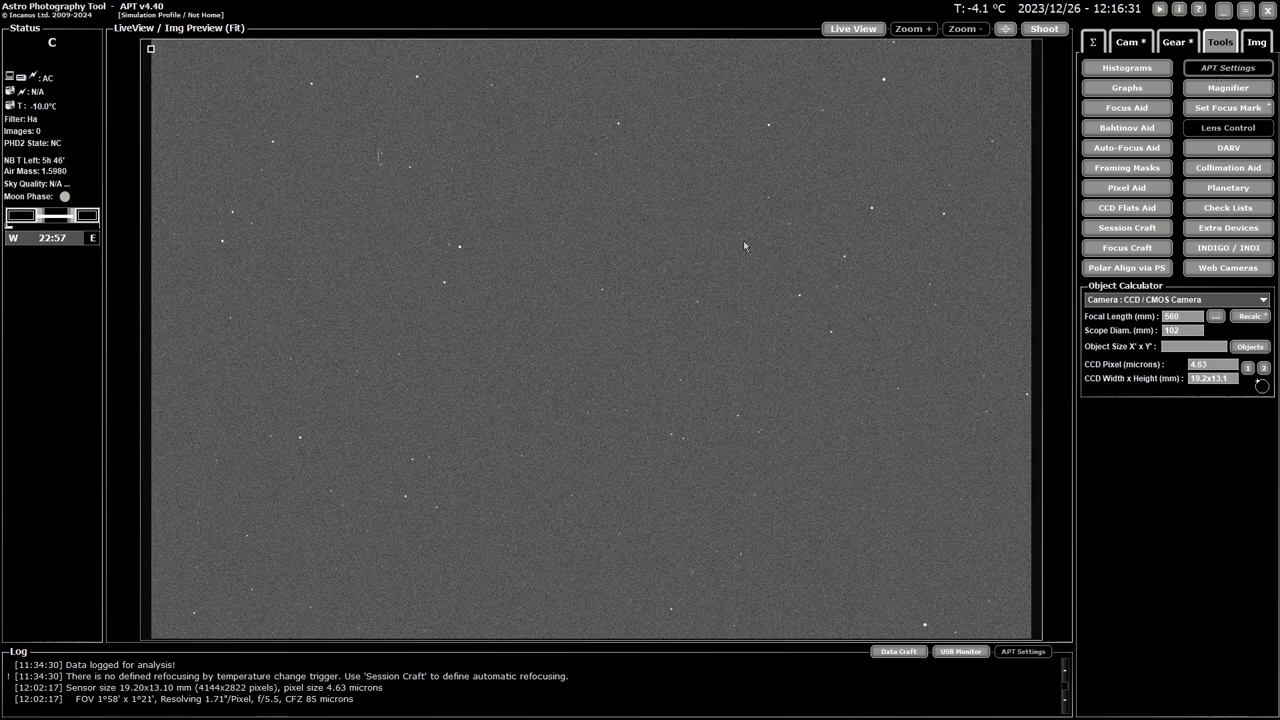
click(621, 244)
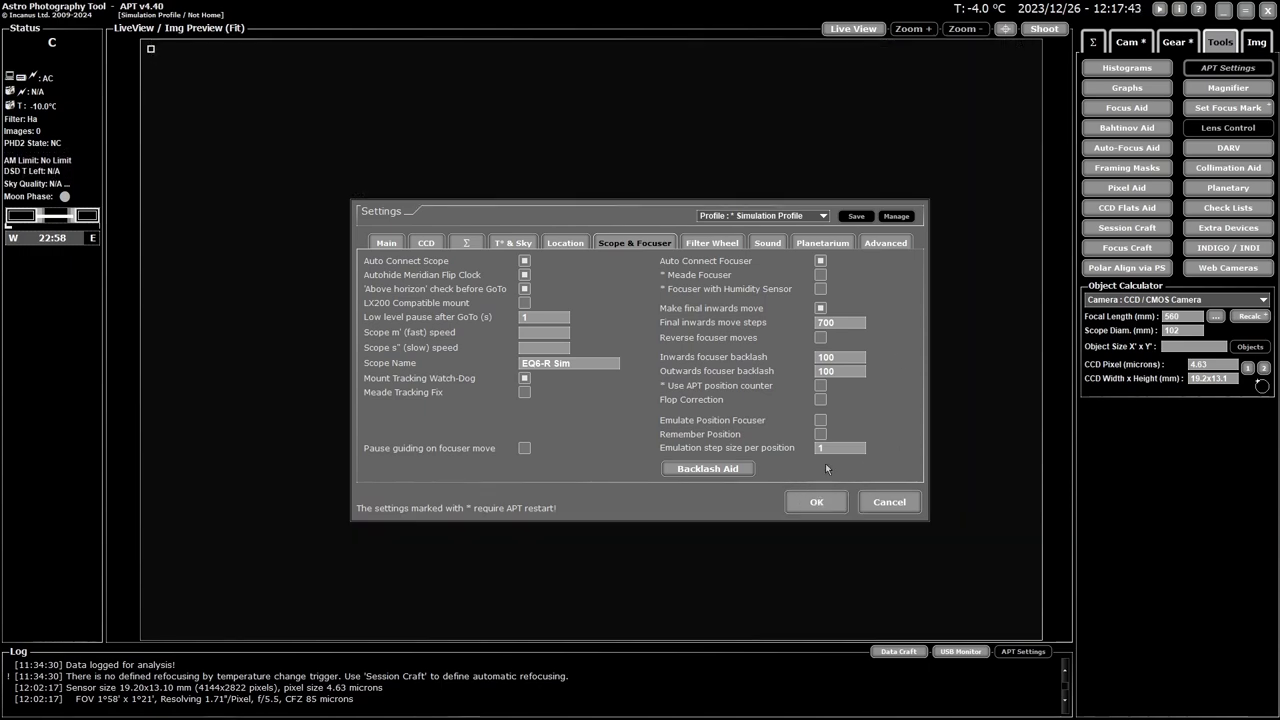
click(816, 502)
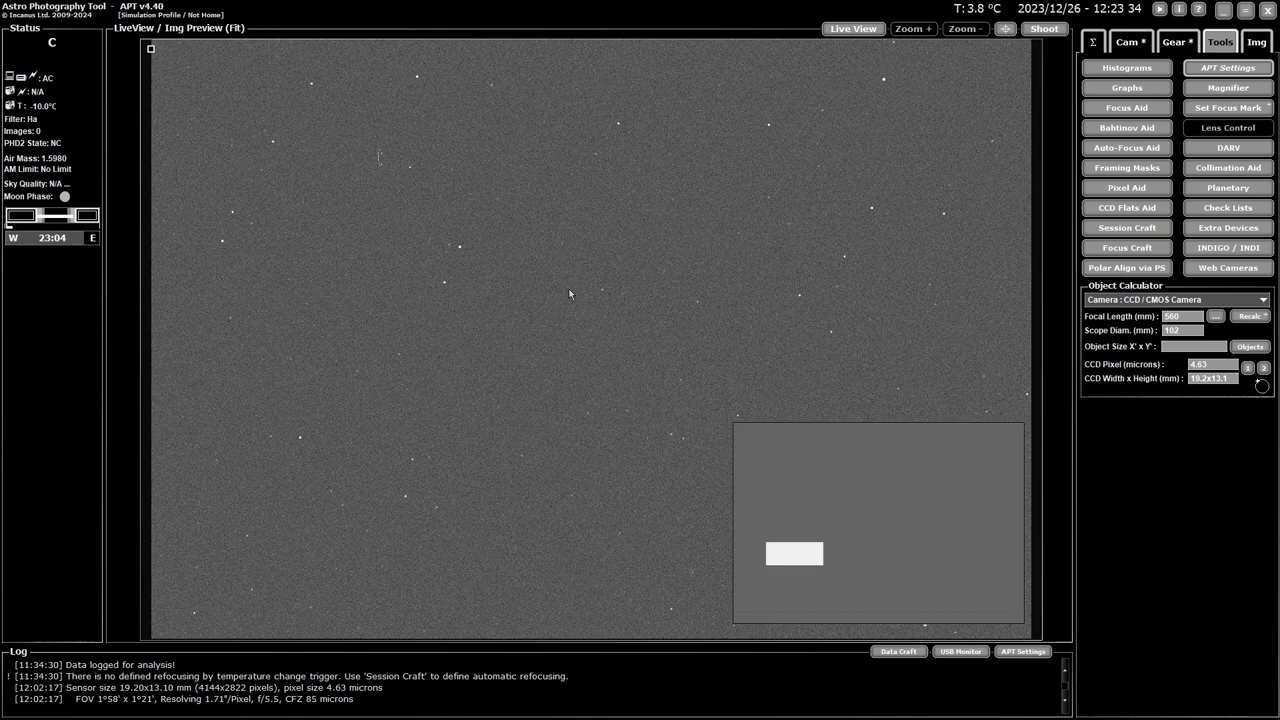
- Place the Auto-Focus Aid over the middle of the image preview and choose InvPower as its focusing method
drag(905, 428, 638, 168)
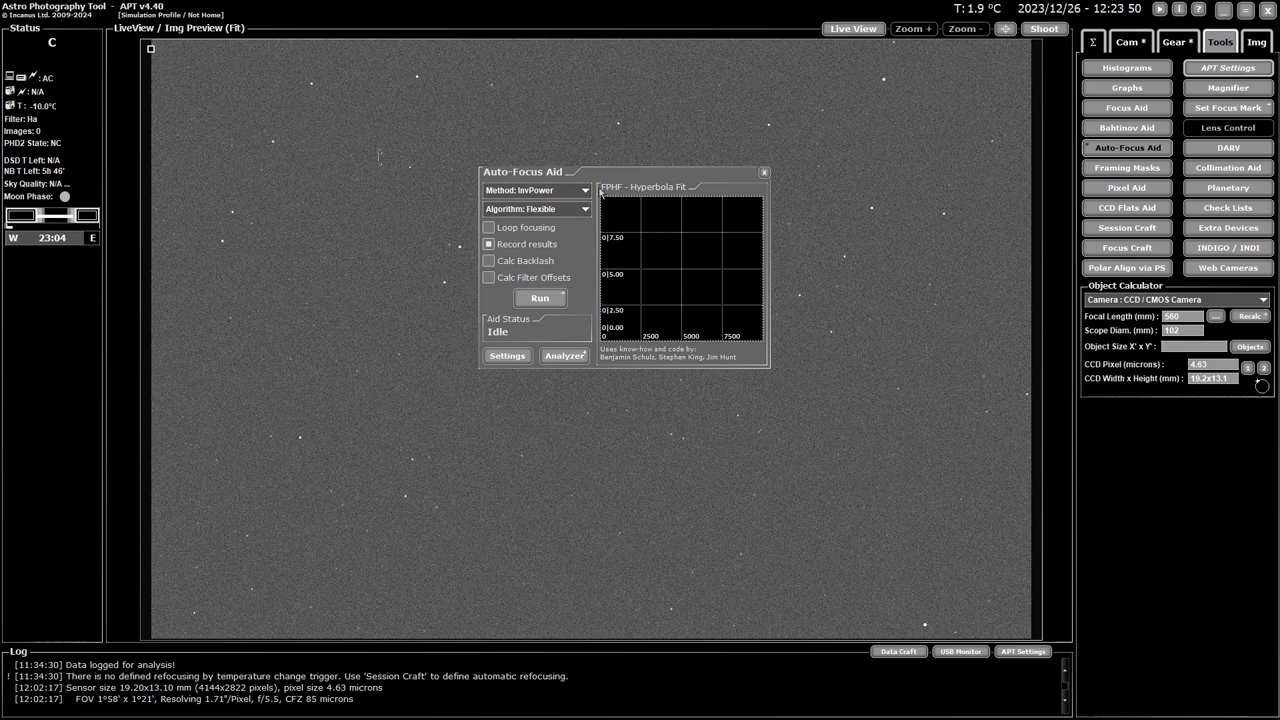
click(588, 192)
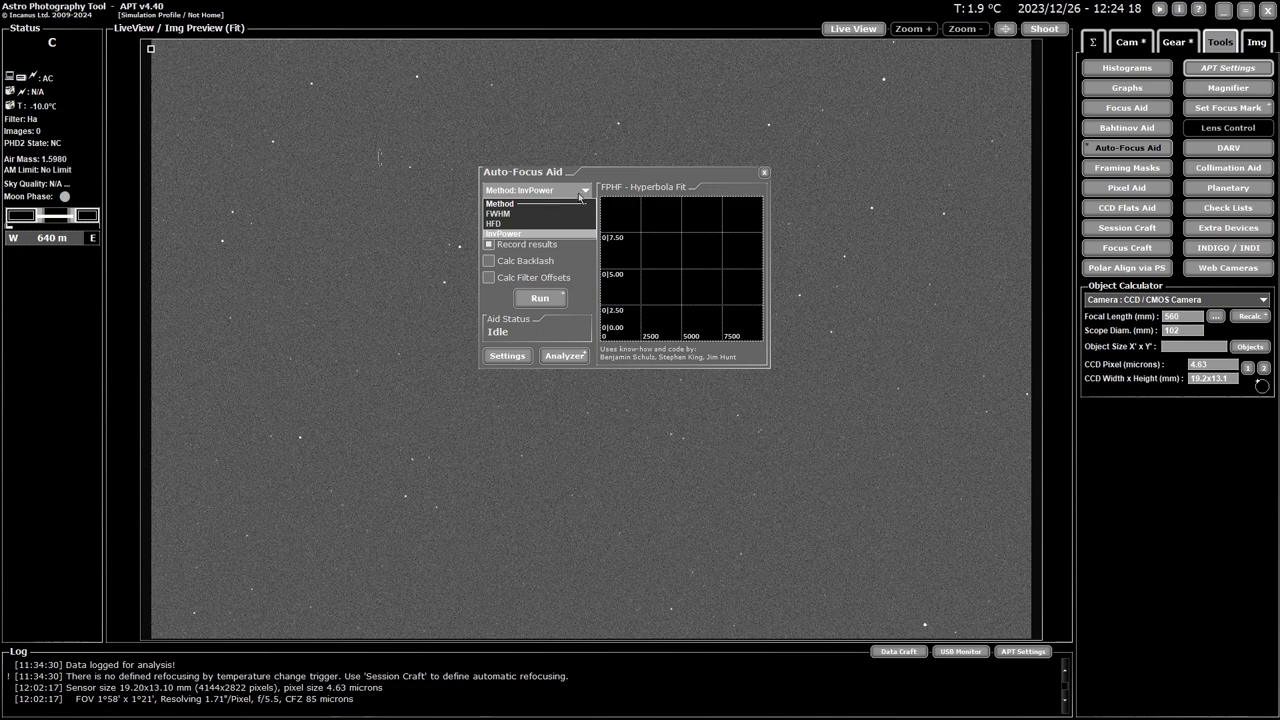
click(586, 192)
click(586, 192)
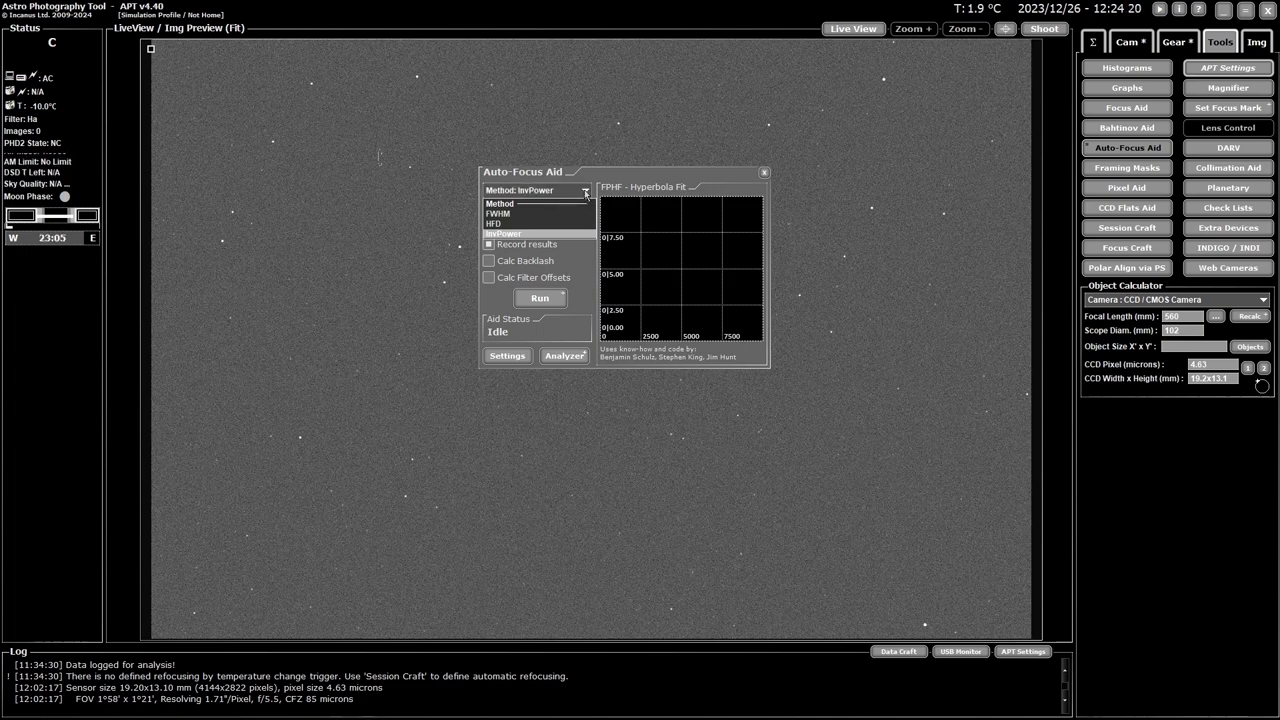
click(498, 234)
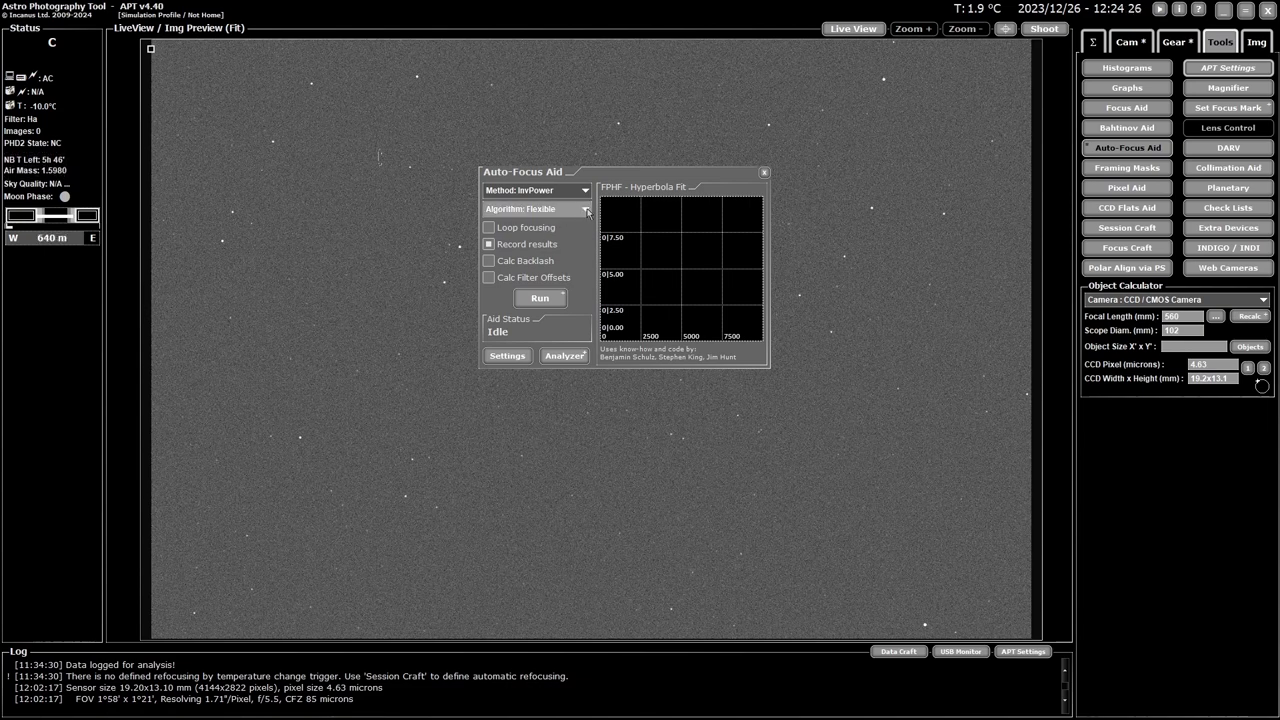
- Select the Flexible algorithm in the Auto-Focus Aid and keep result recording enabled
click(587, 212)
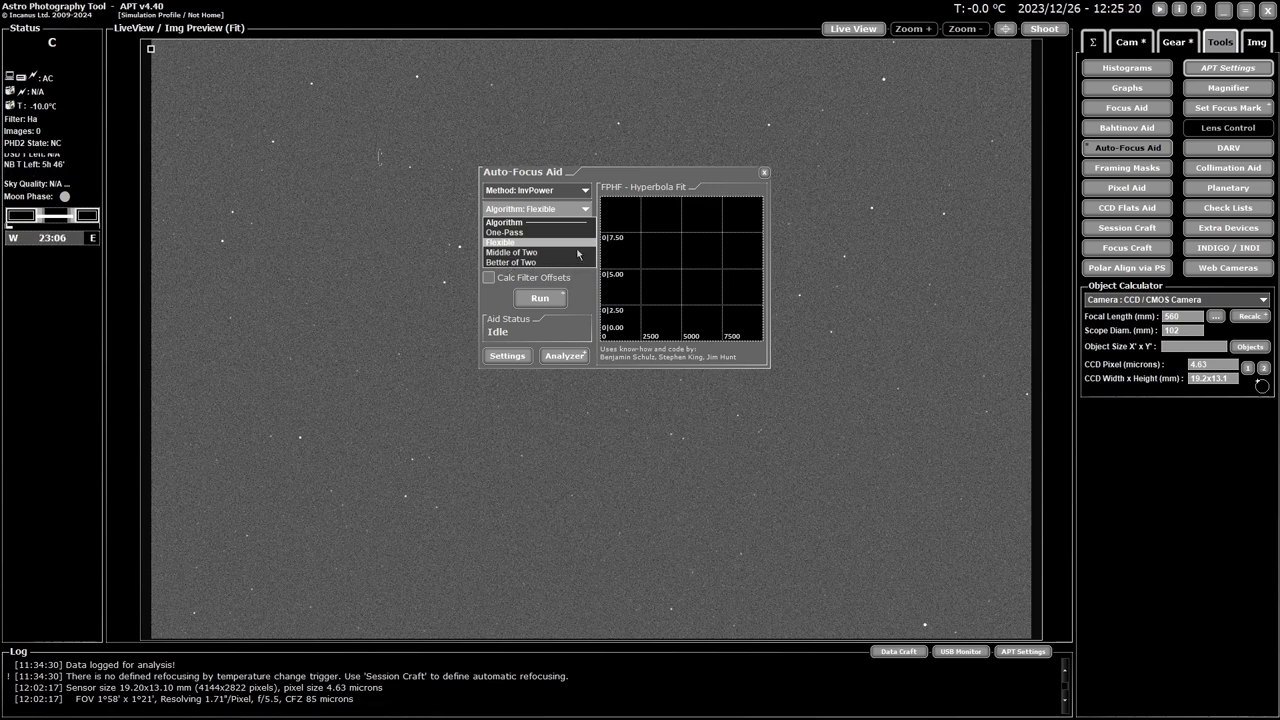
click(507, 243)
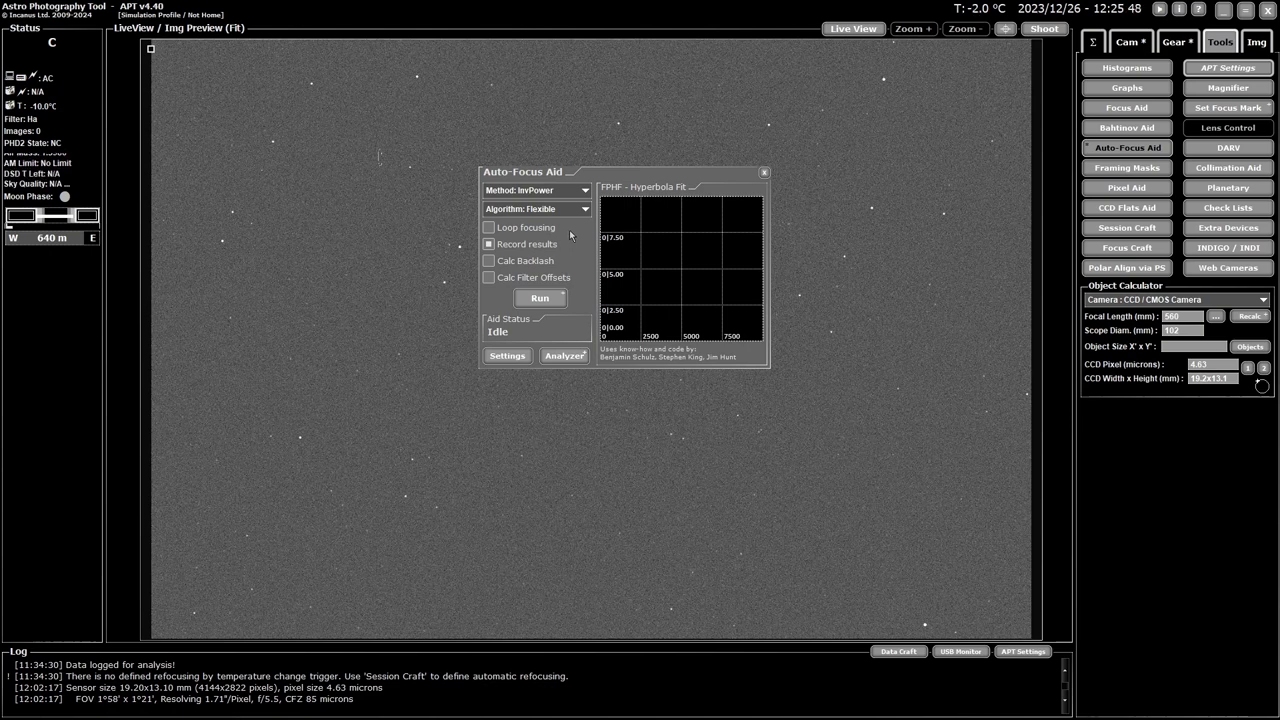
click(490, 246)
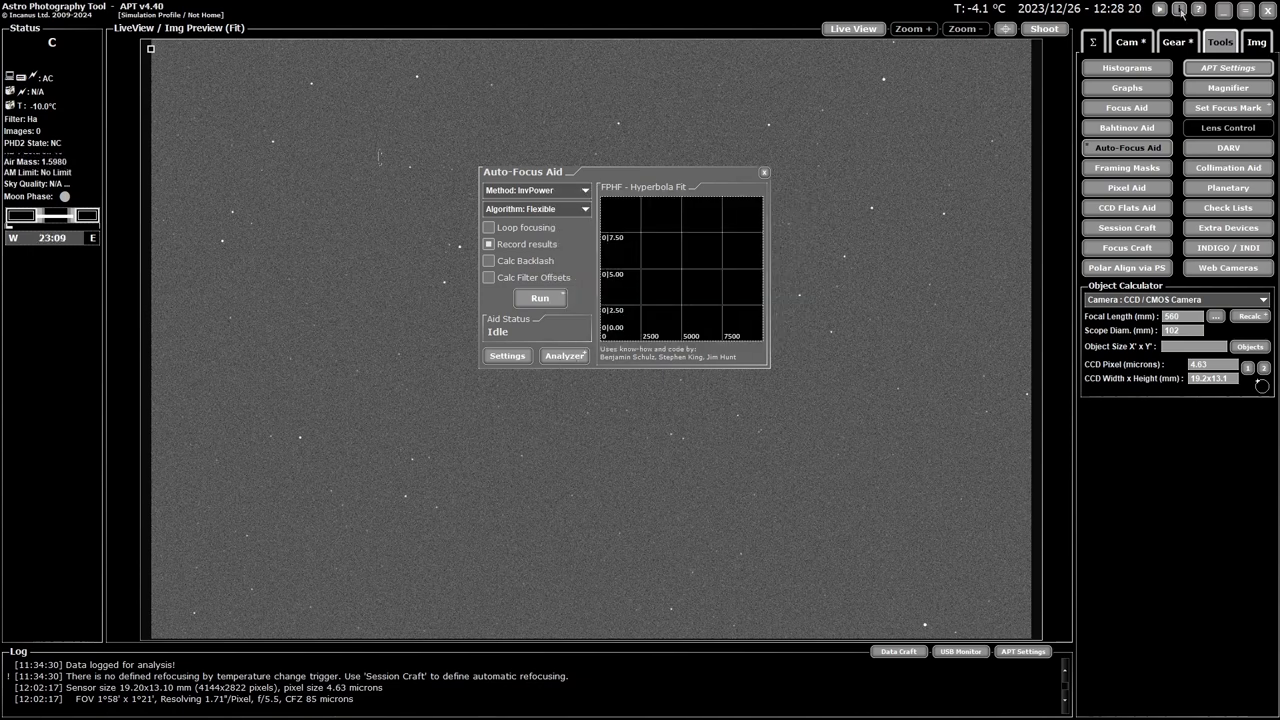
- Open the Auto-Focus Aid settings and calculate the focuser move step automatically, accepting the stored microns-per-step value
click(508, 358)
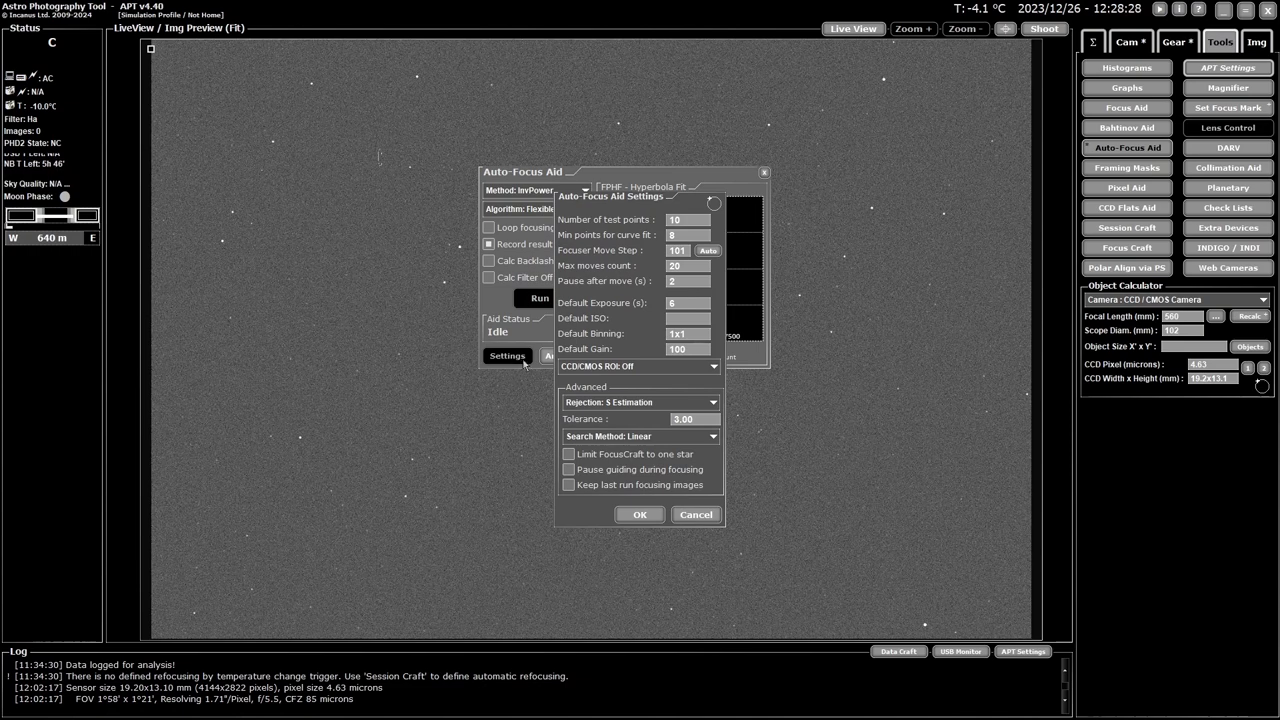
drag(640, 200, 633, 138)
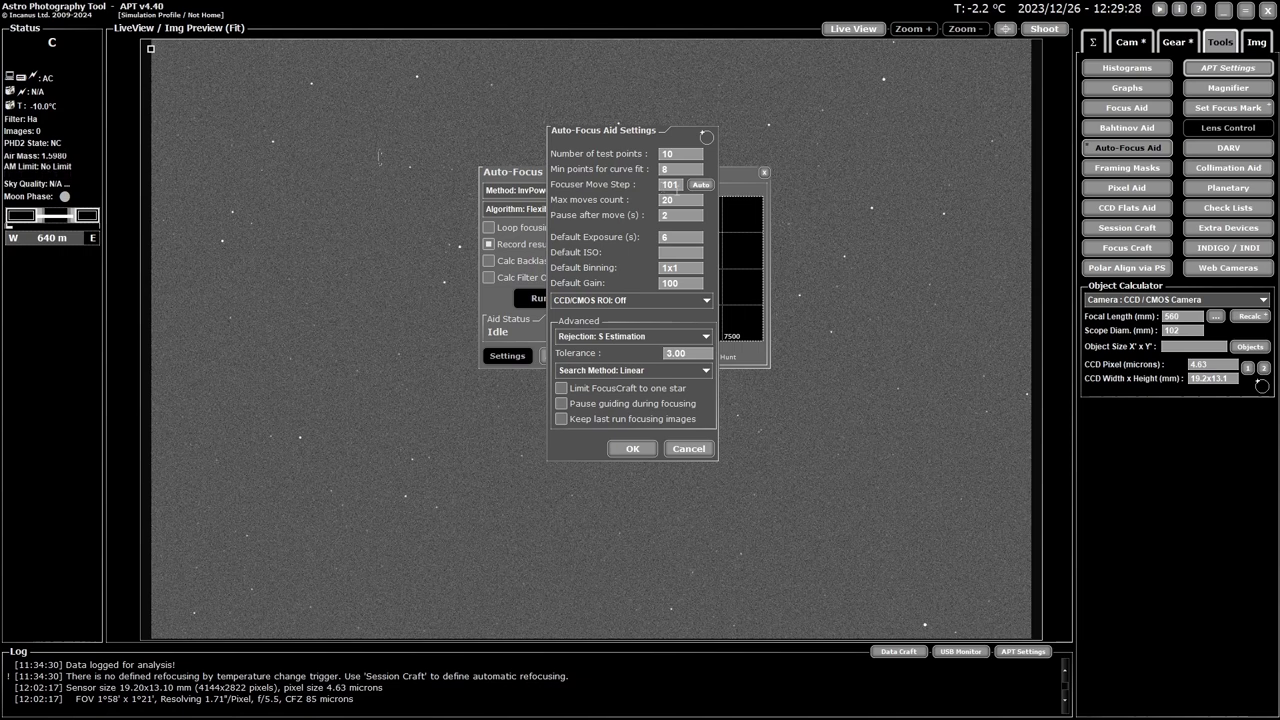
click(700, 186)
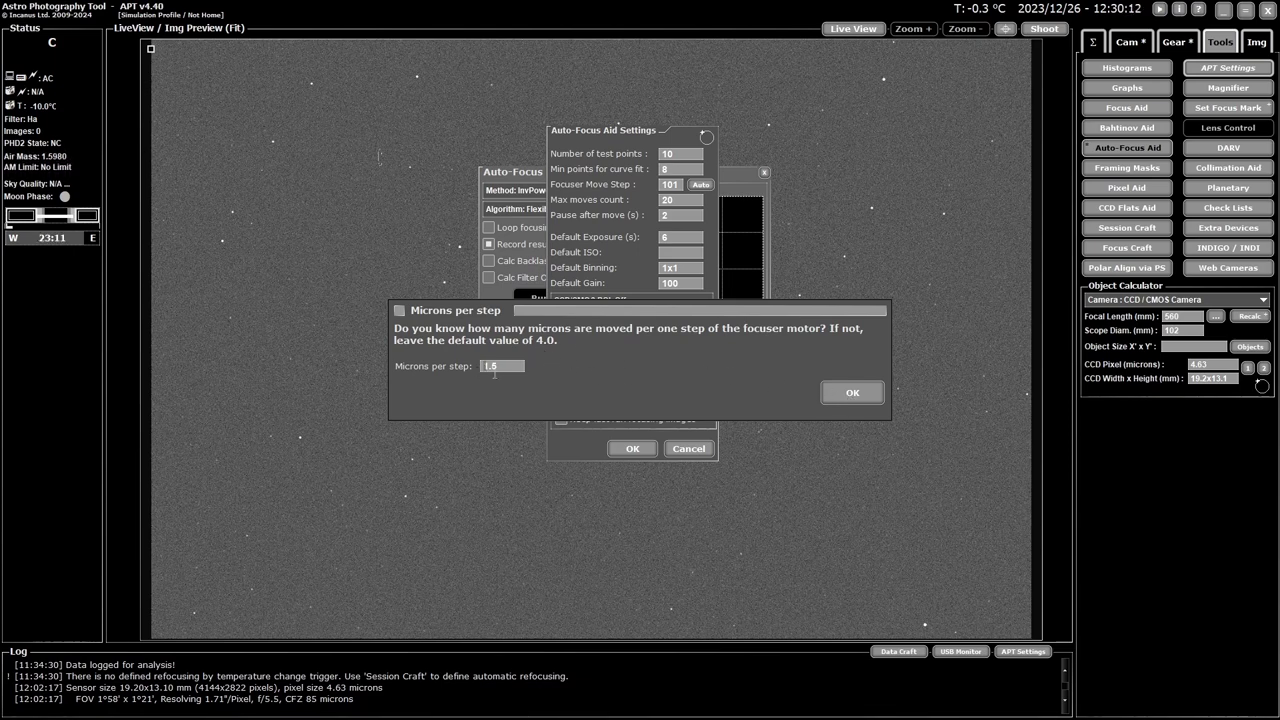
click(852, 395)
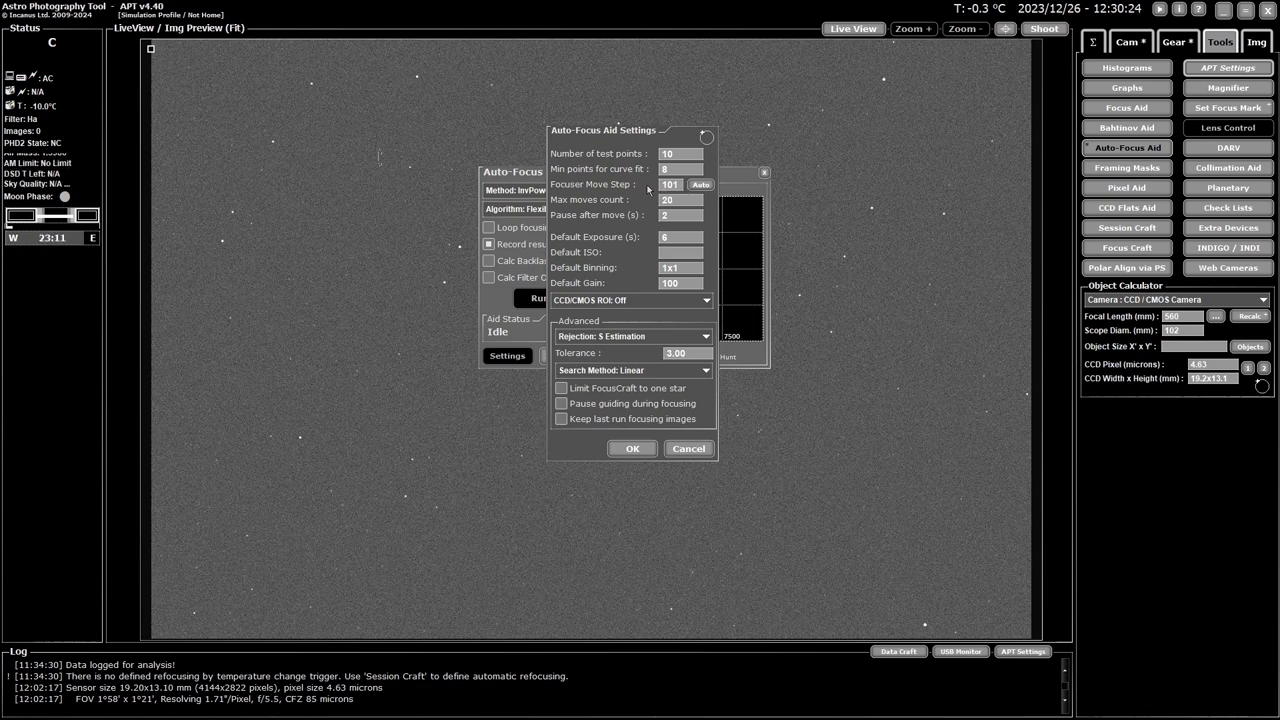
click(701, 185)
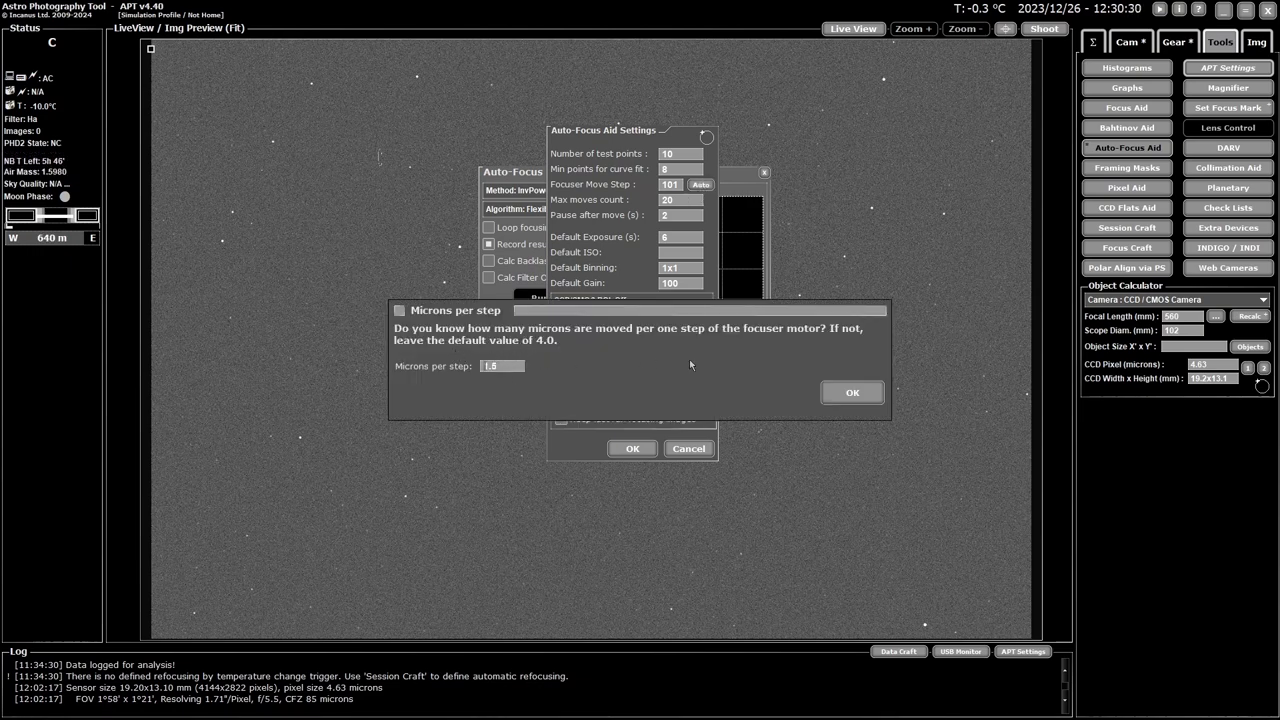
click(838, 393)
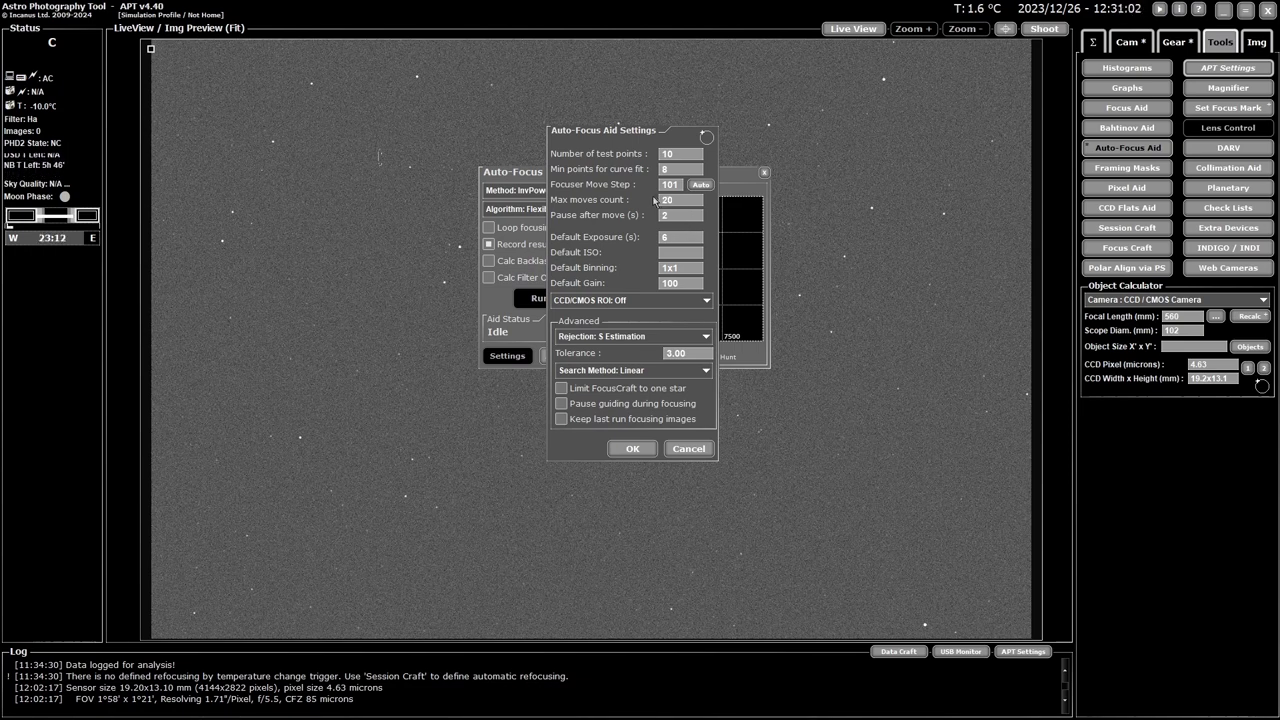
- Move the Auto-Focus Aid settings aside and check the auto-focus exposures defined for each filter in the APT settings
drag(636, 143, 760, 142)
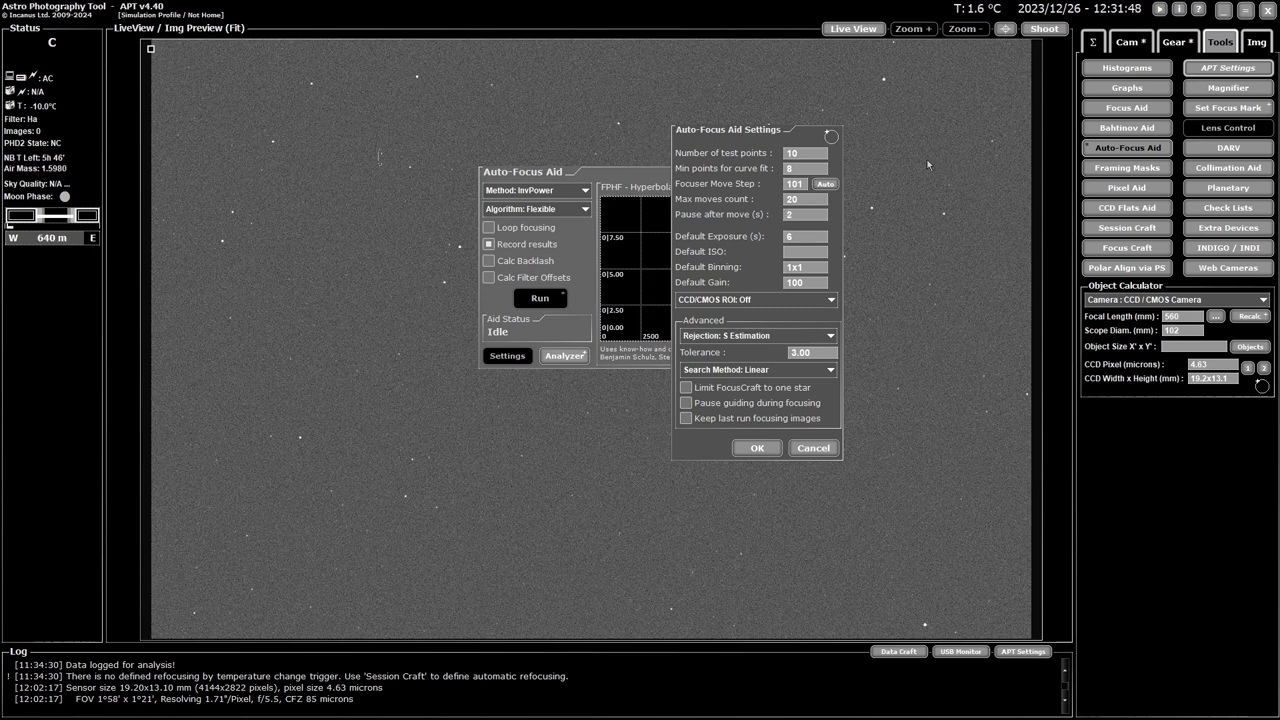
click(1227, 67)
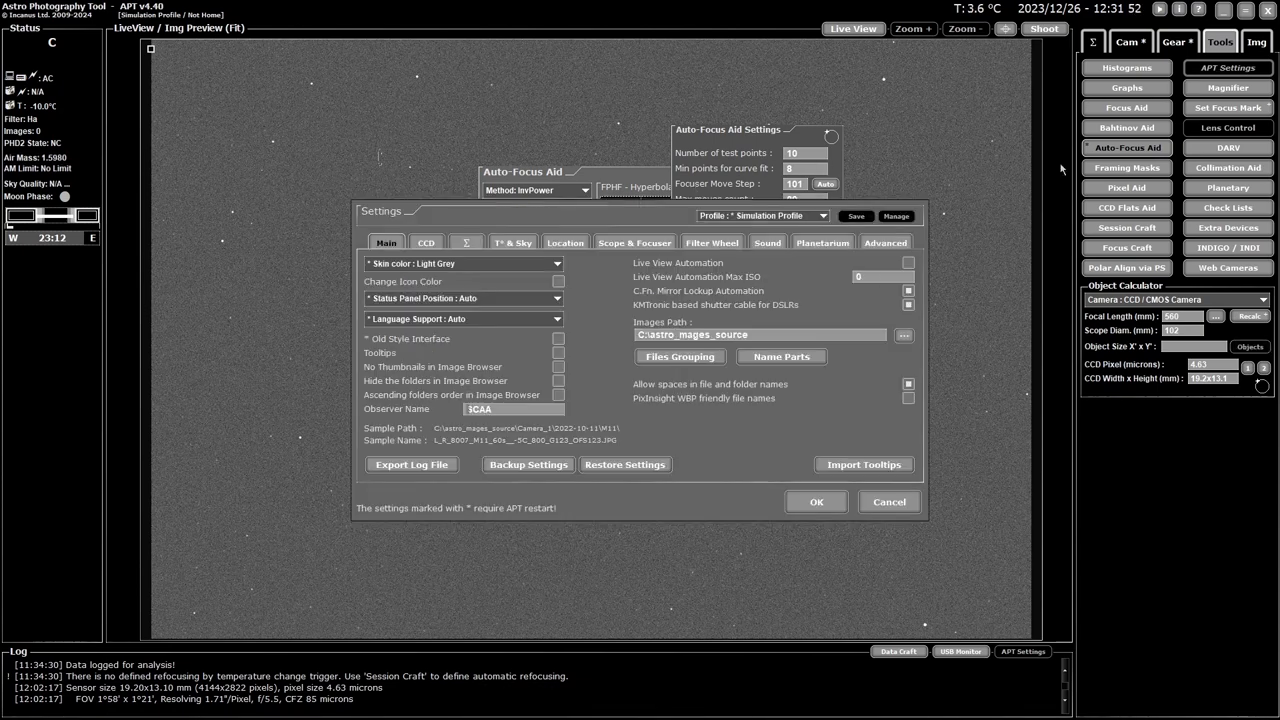
click(714, 244)
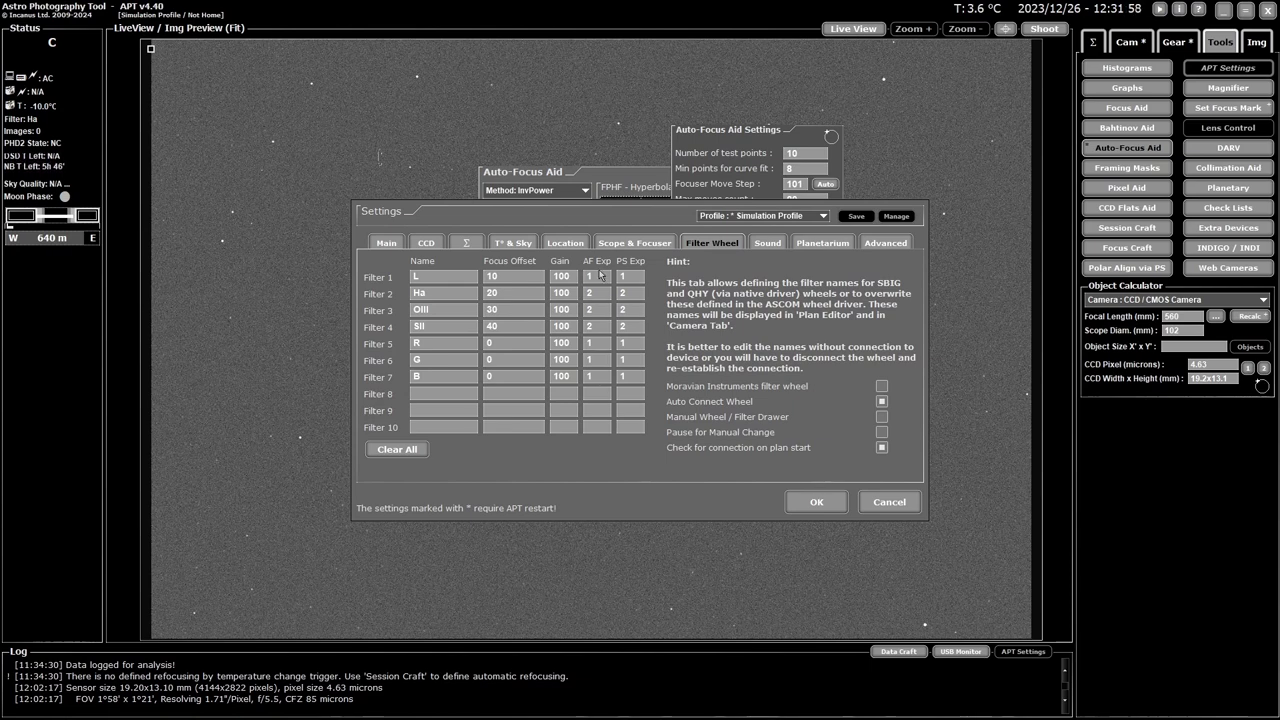
click(816, 503)
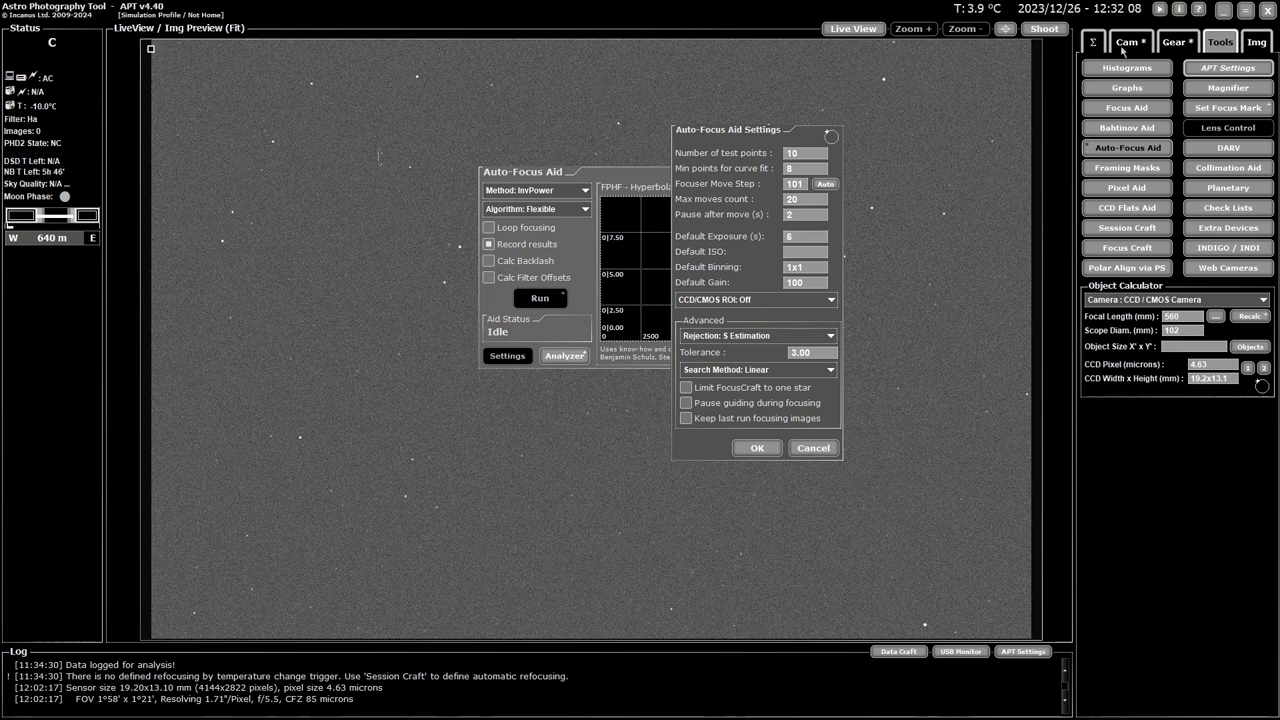
- Set the Auto-Focus Aid's default ISO to 3200 and leave the CCD/CMOS ROI off
click(1126, 42)
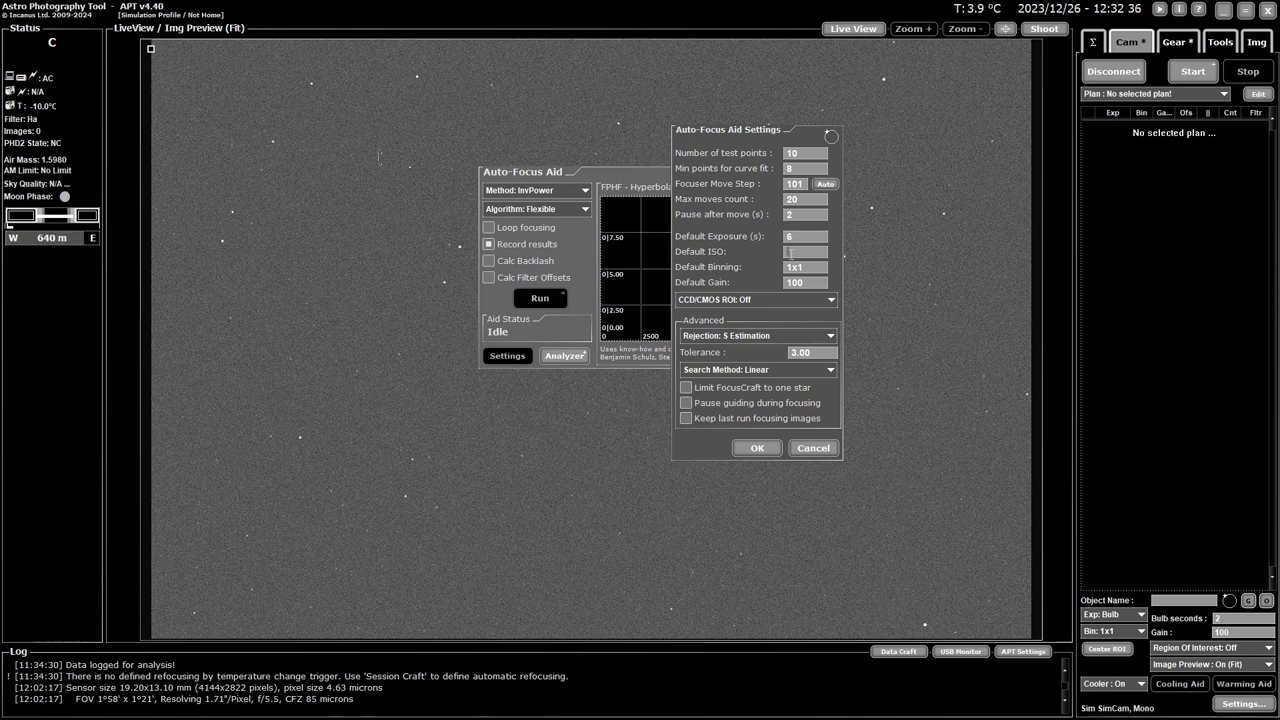
text(3200)
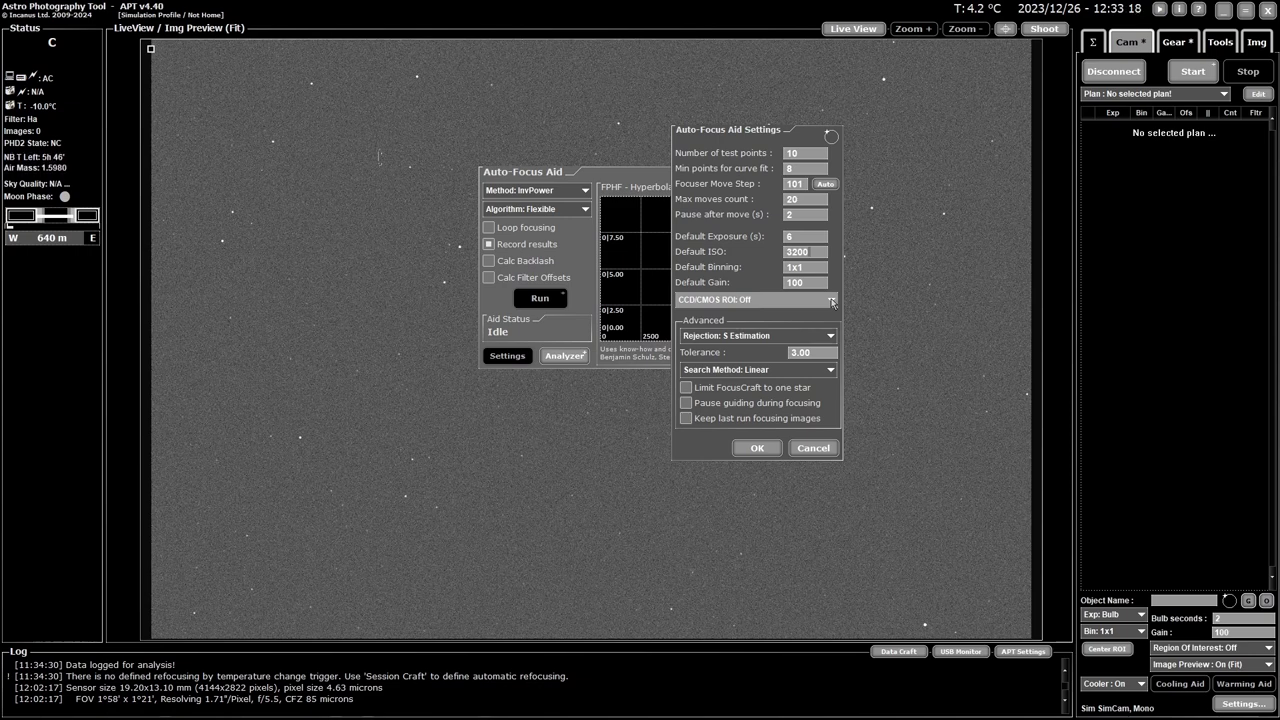
click(831, 301)
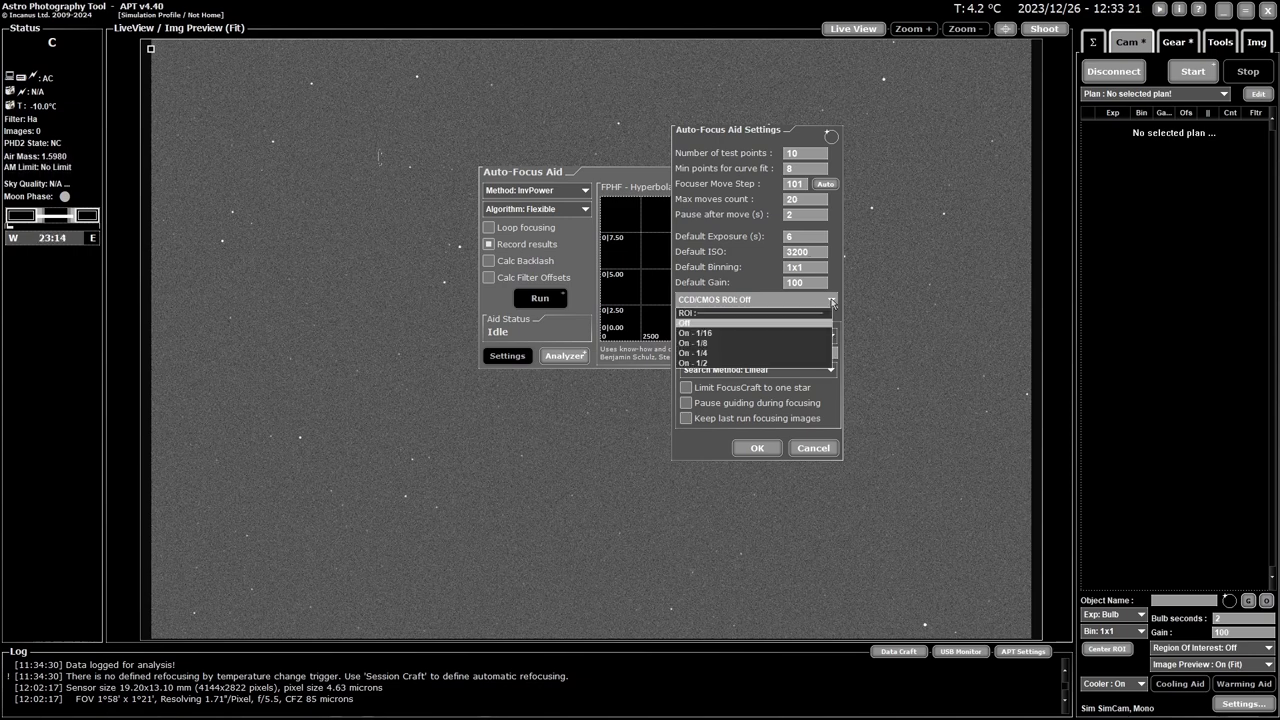
click(831, 301)
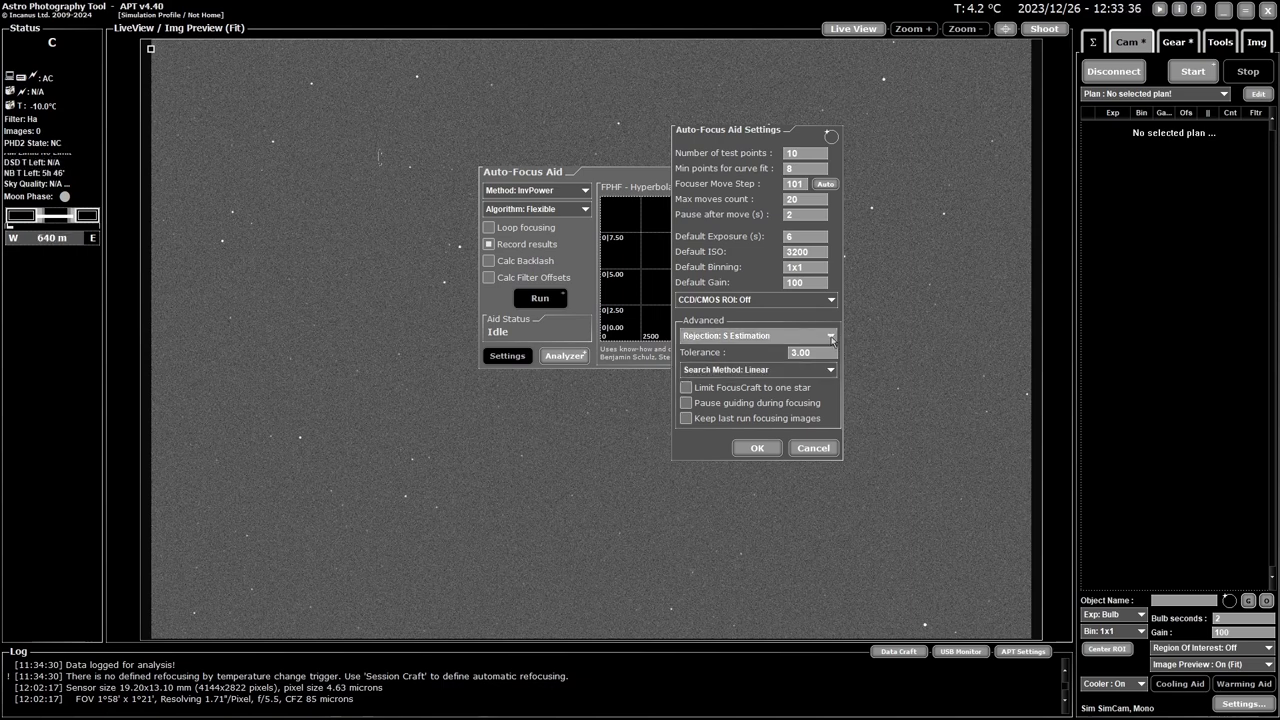
- Use S Estimation rejection with a tolerance of 3.0 and keep the Linear search method
click(831, 342)
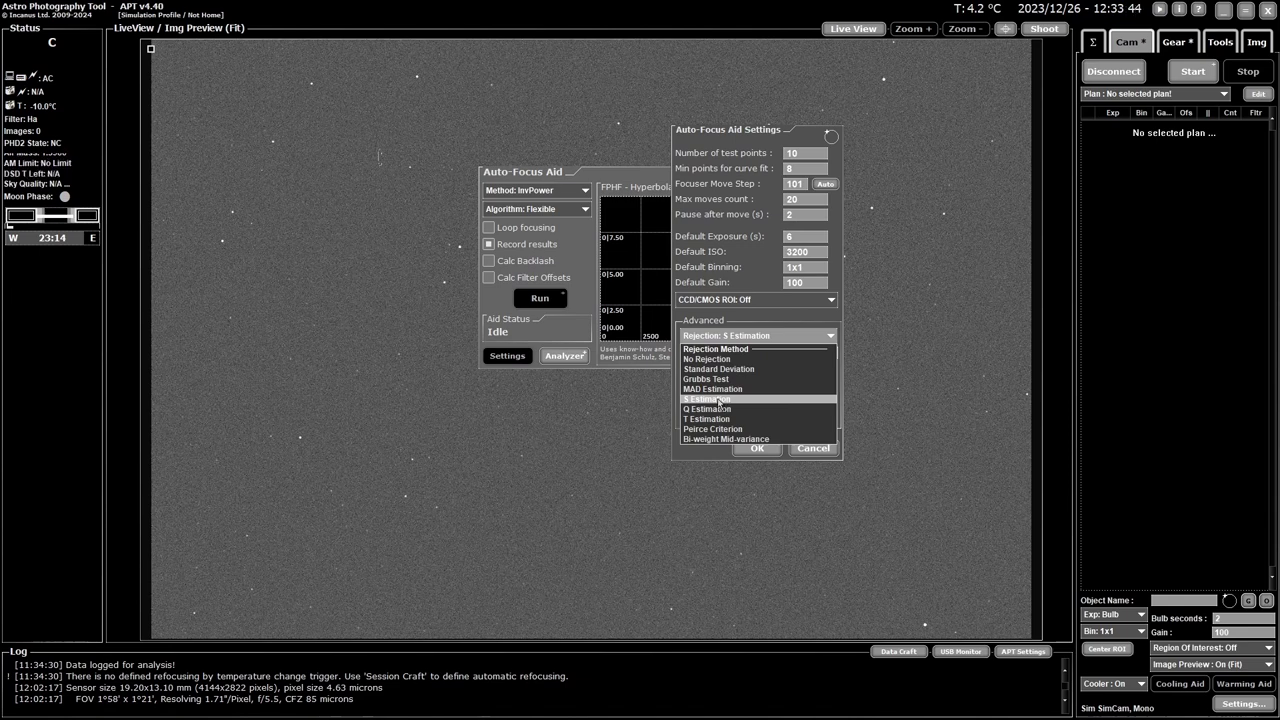
click(718, 399)
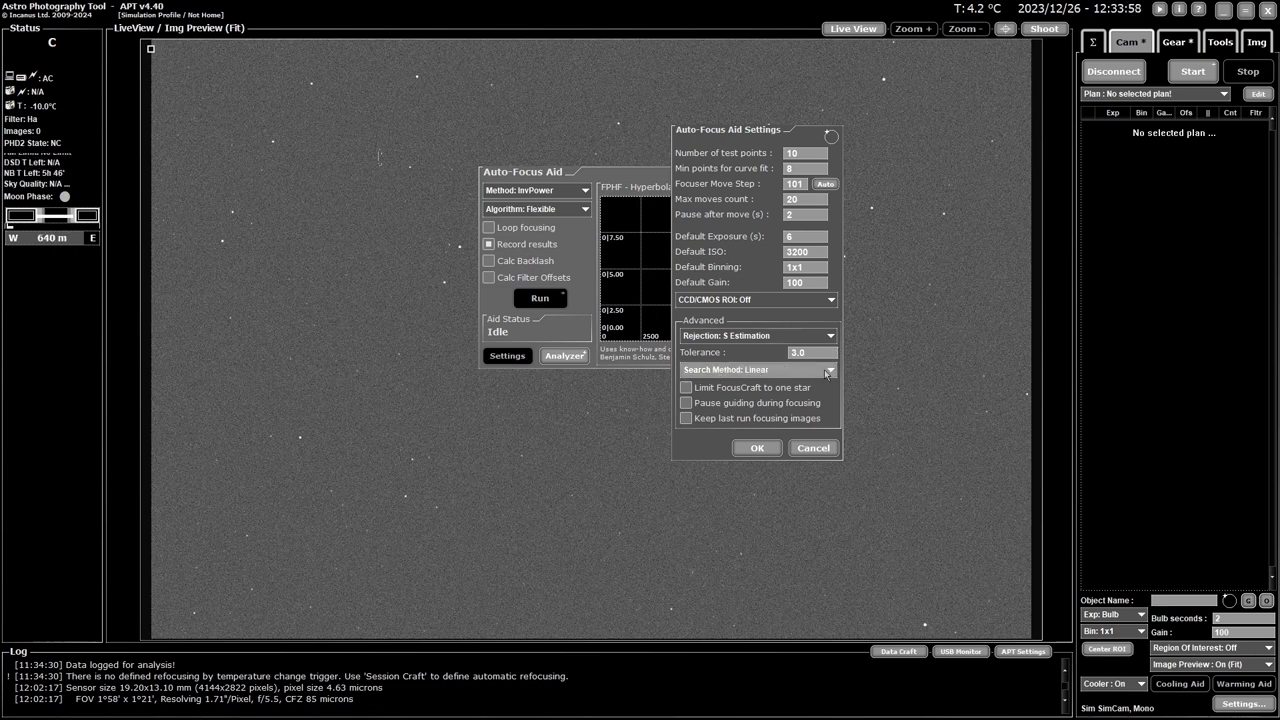
click(831, 372)
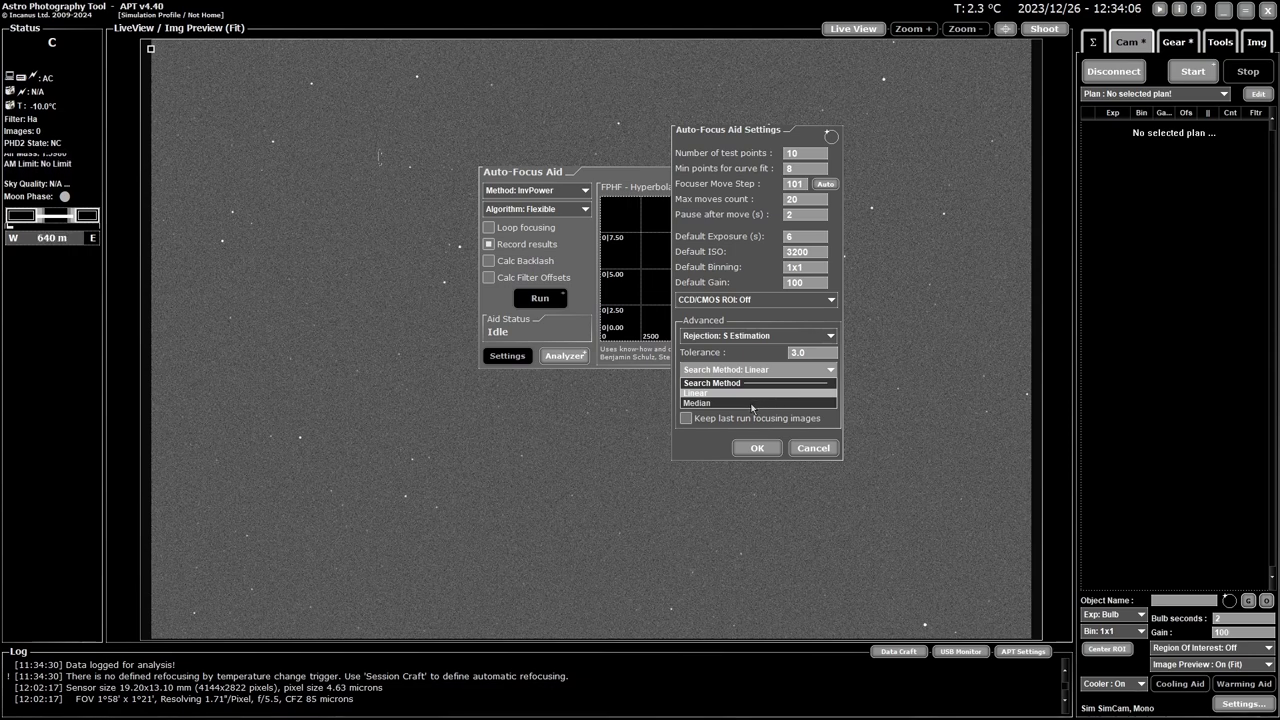
click(830, 372)
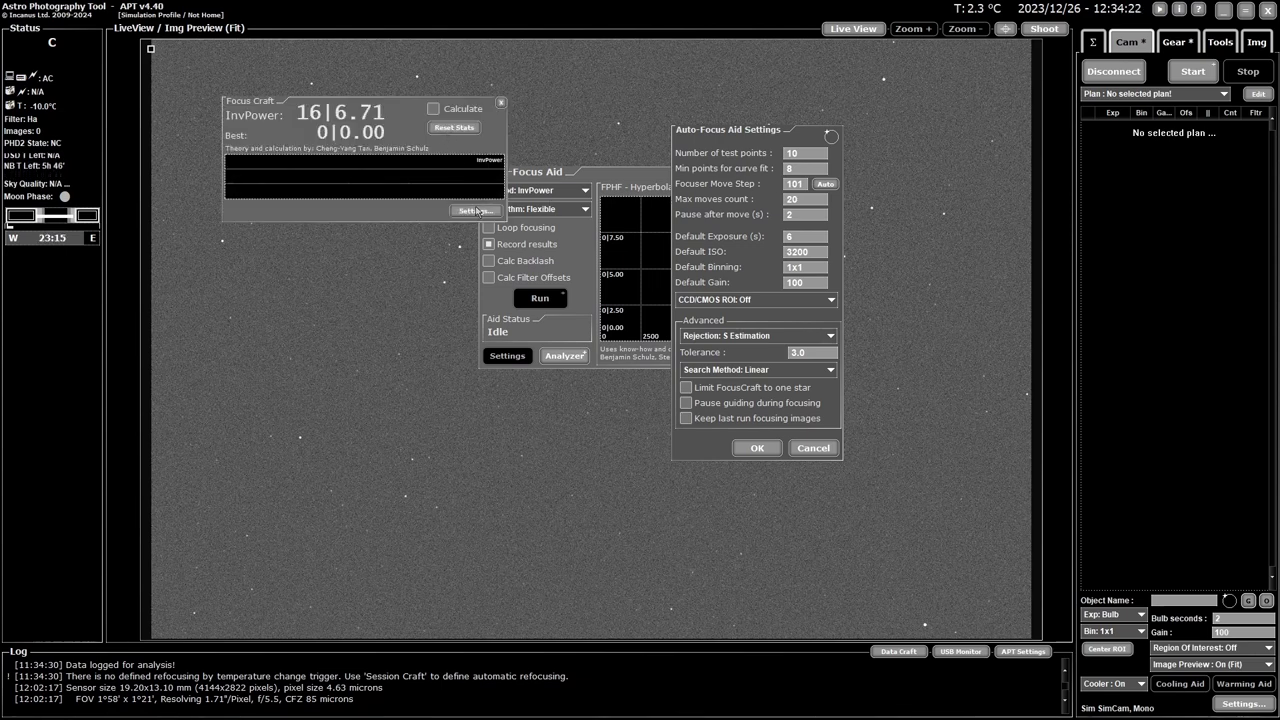
- Inspect the Focus Craft settings, cancel out of them, and apply the Auto-Focus Aid settings
click(476, 211)
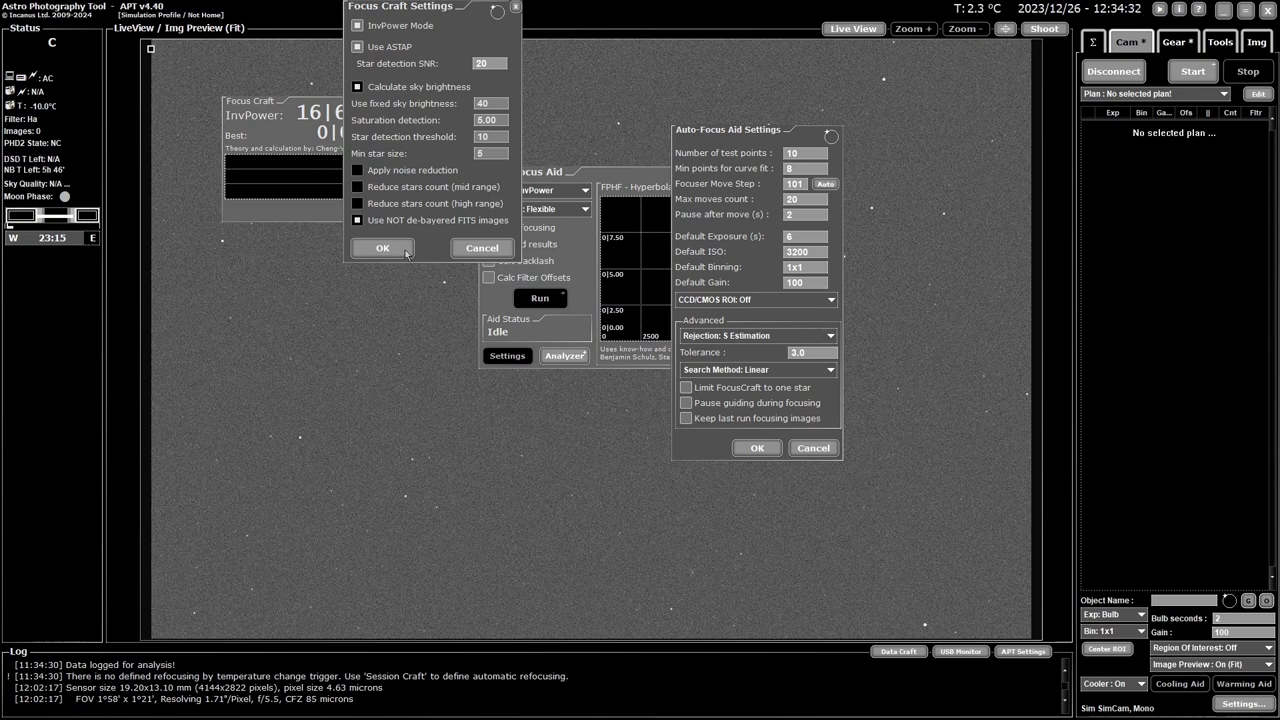
click(474, 250)
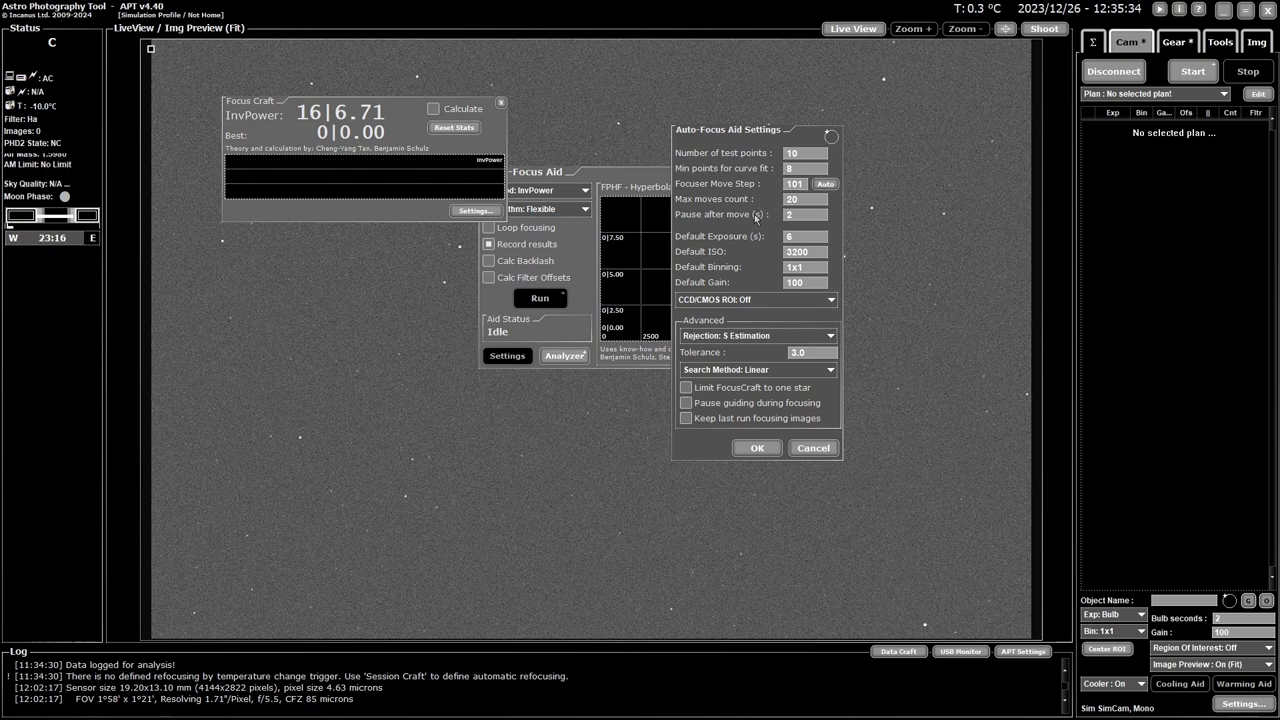
click(757, 448)
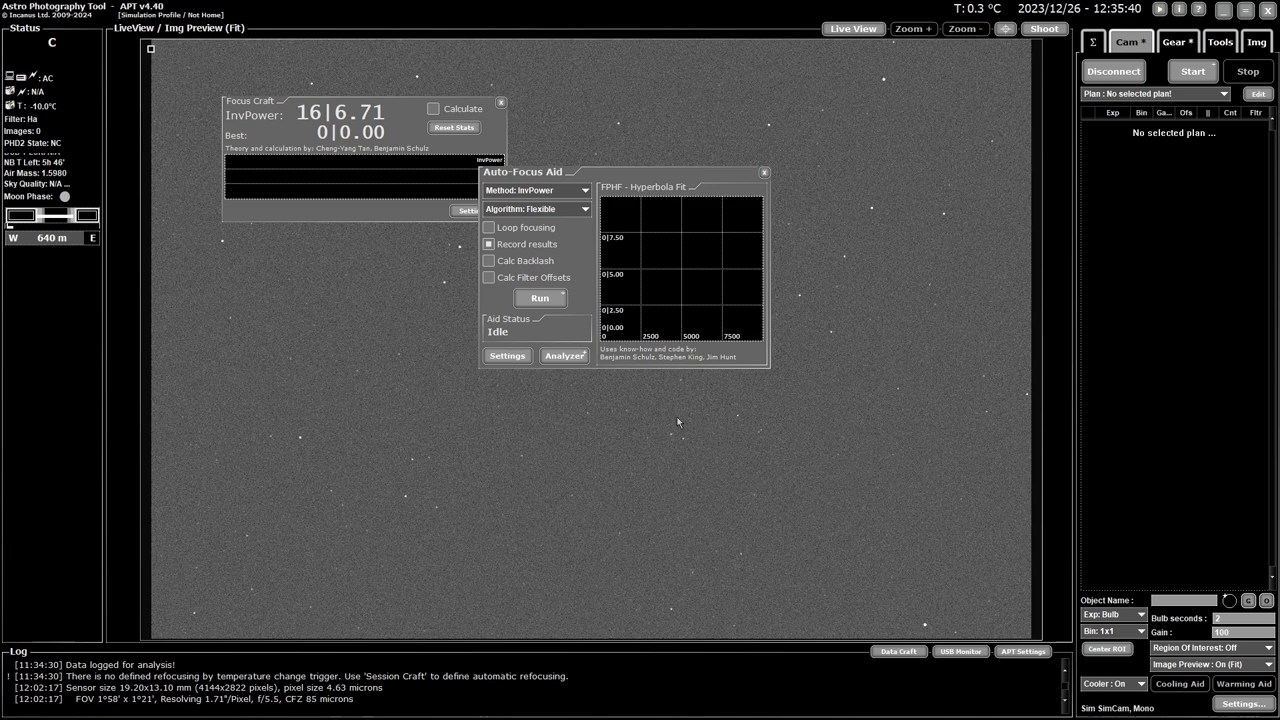
- Review the Auto-Focus Aid's algorithm choices and keep Flexible selected
click(586, 209)
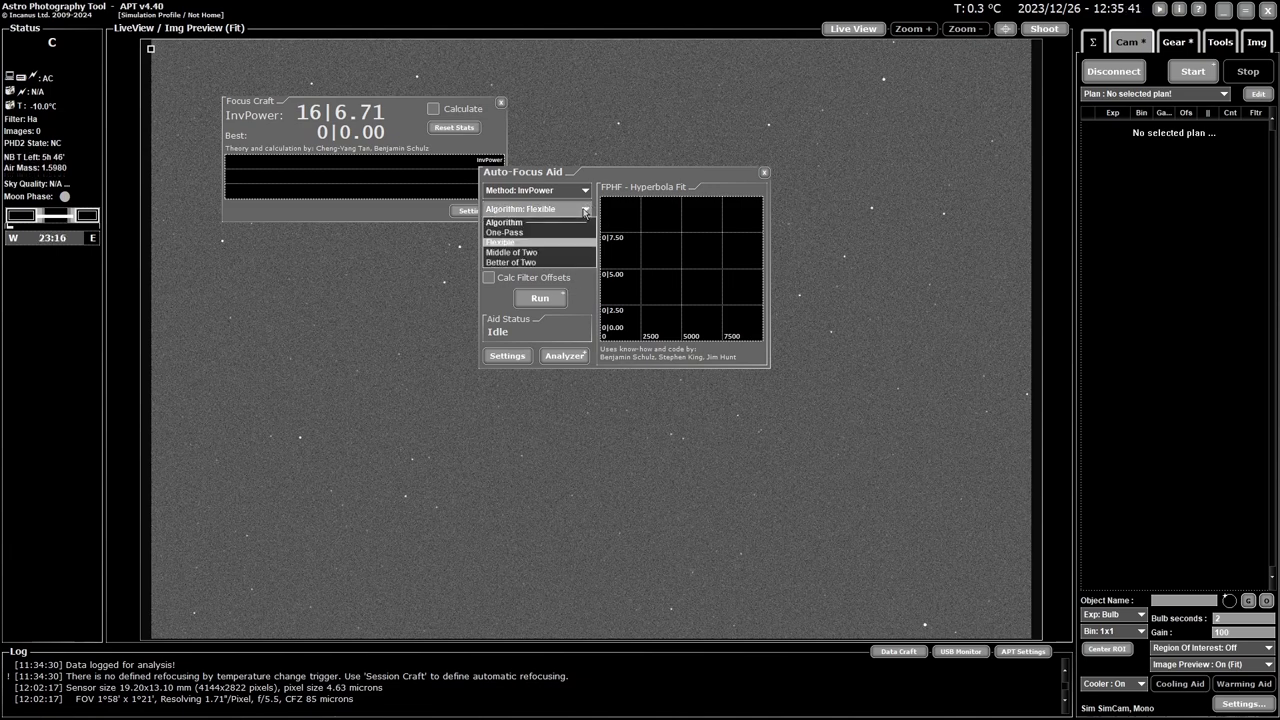
click(540, 243)
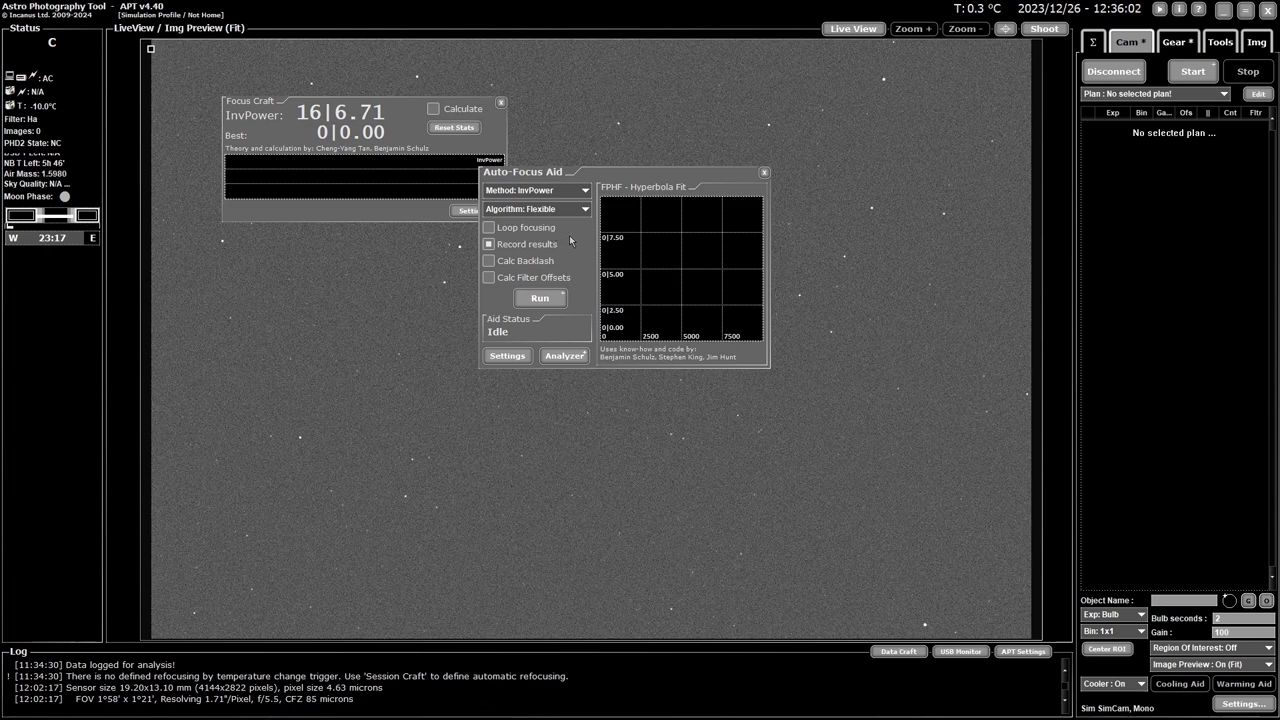
- Turn on Calculate in Focus Craft and move its window clear of the Auto-Focus Aid
click(344, 115)
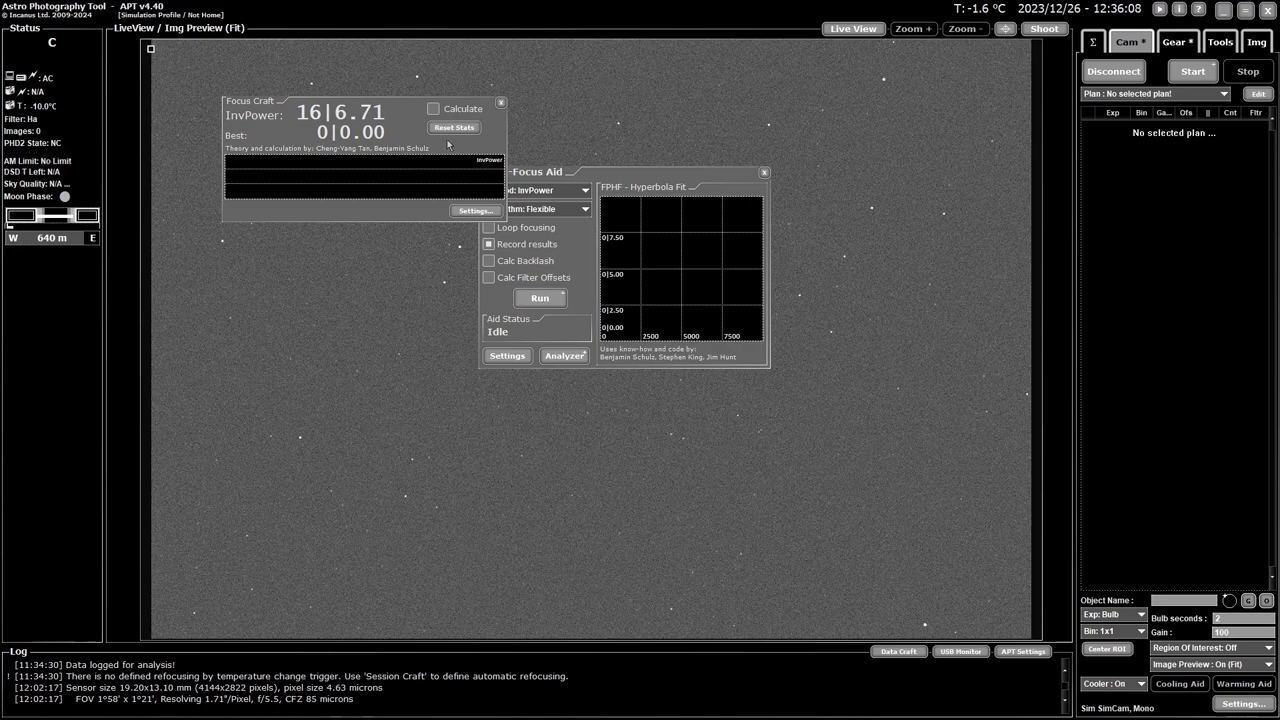
click(434, 109)
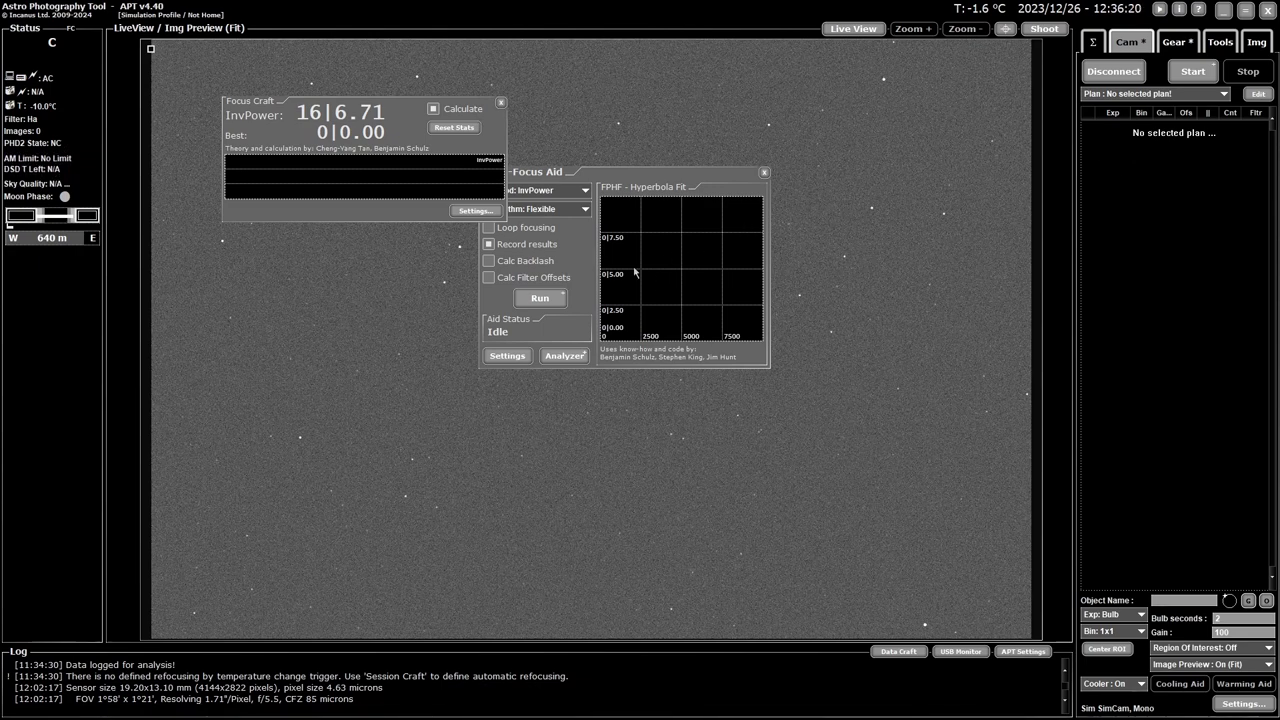
click(433, 109)
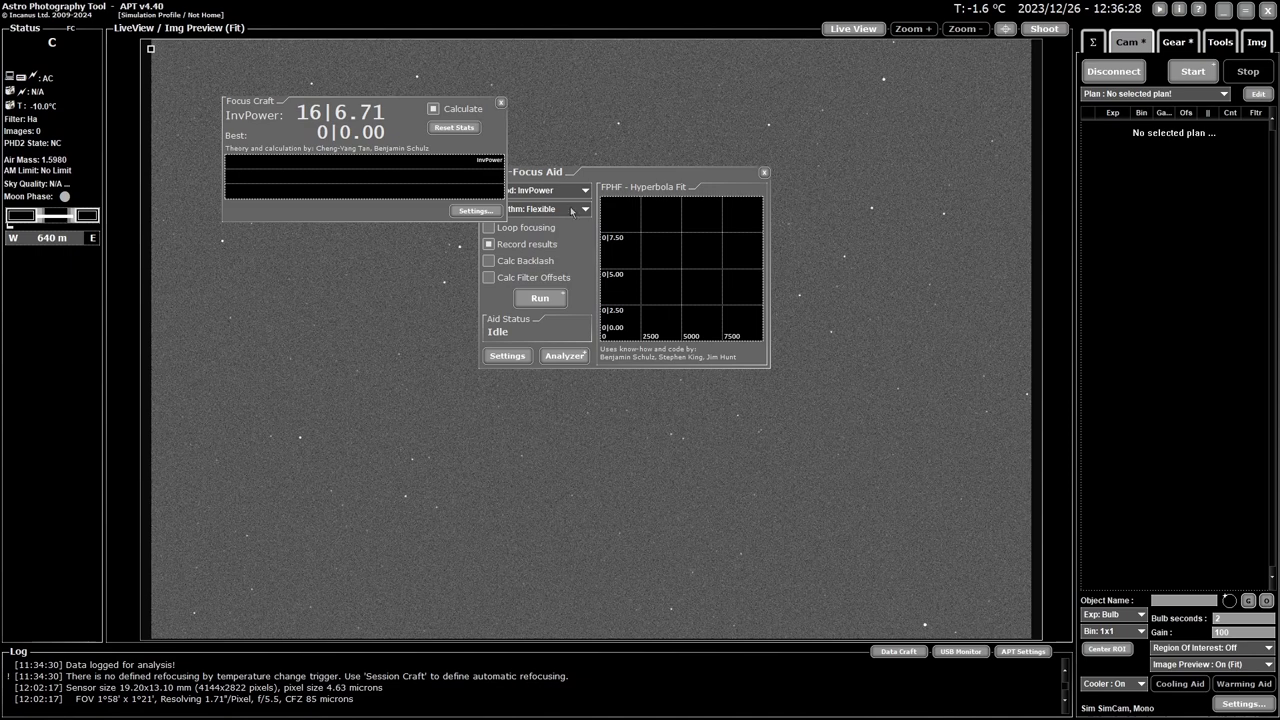
drag(396, 112, 334, 87)
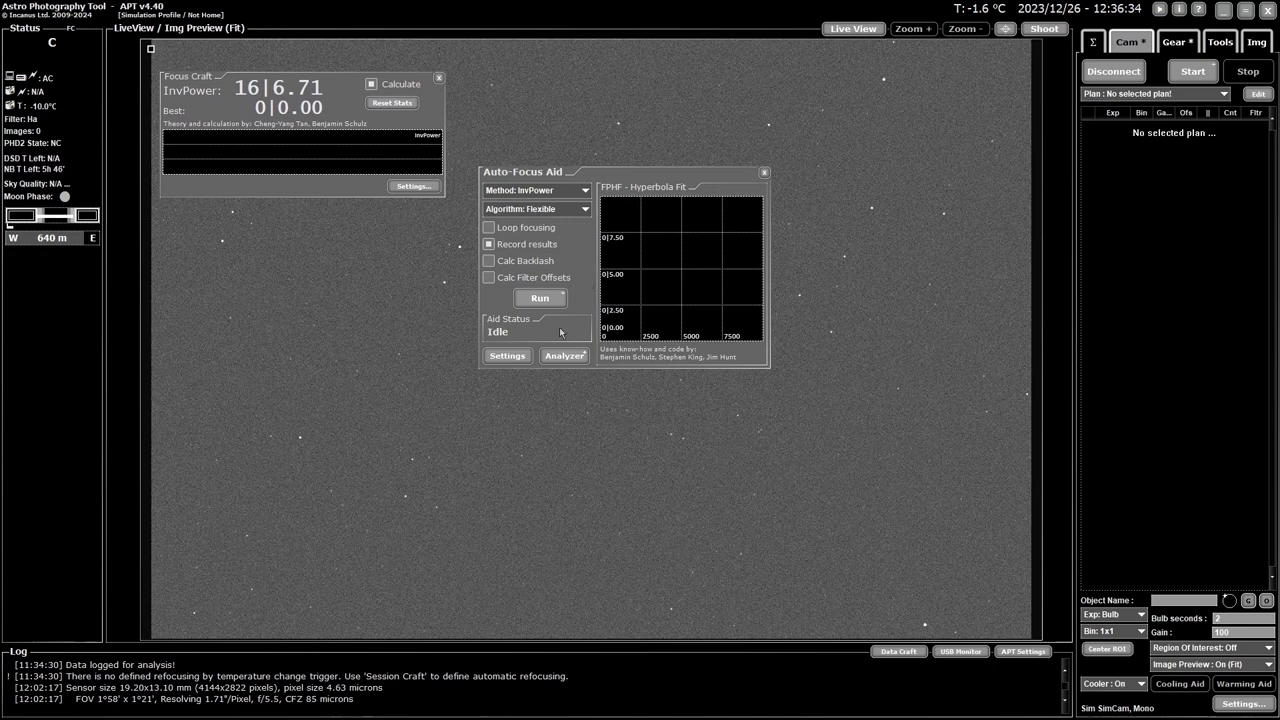
- Run auto-focusing with the InvPower method and Flexible algorithm, following the measured points in the hyperbola fit and Focus Craft graphs
click(540, 304)
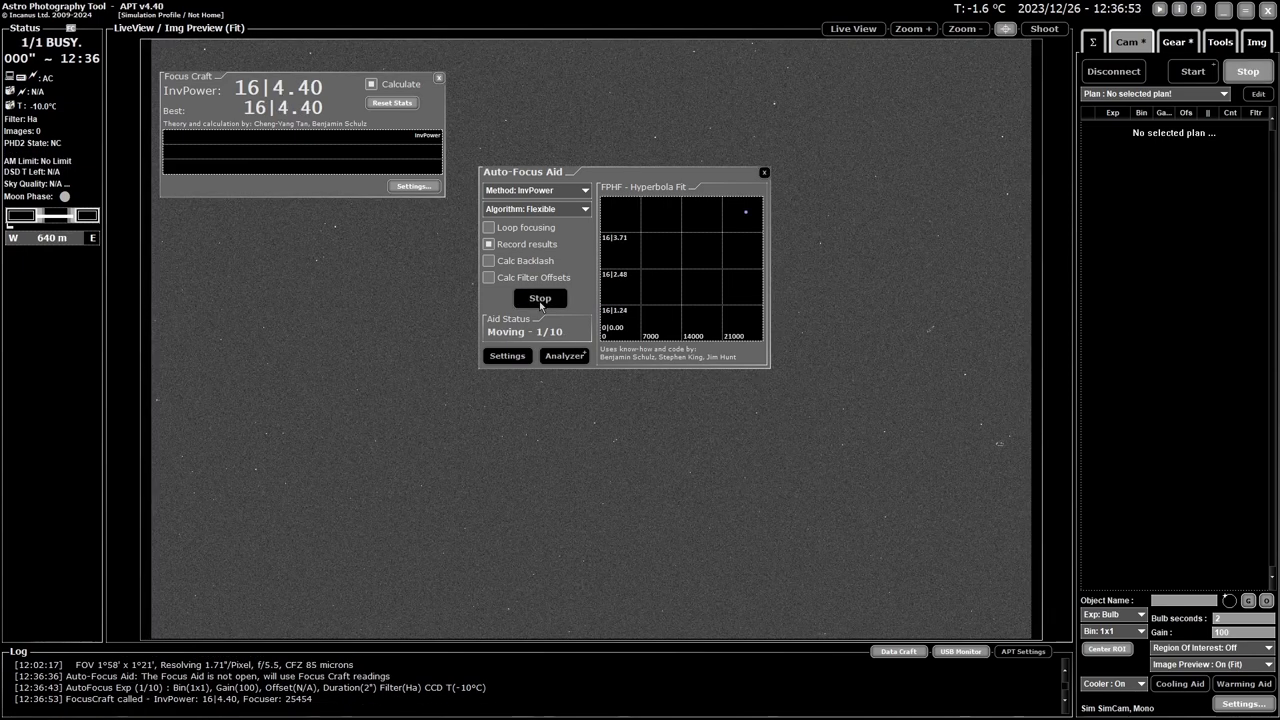
click(540, 299)
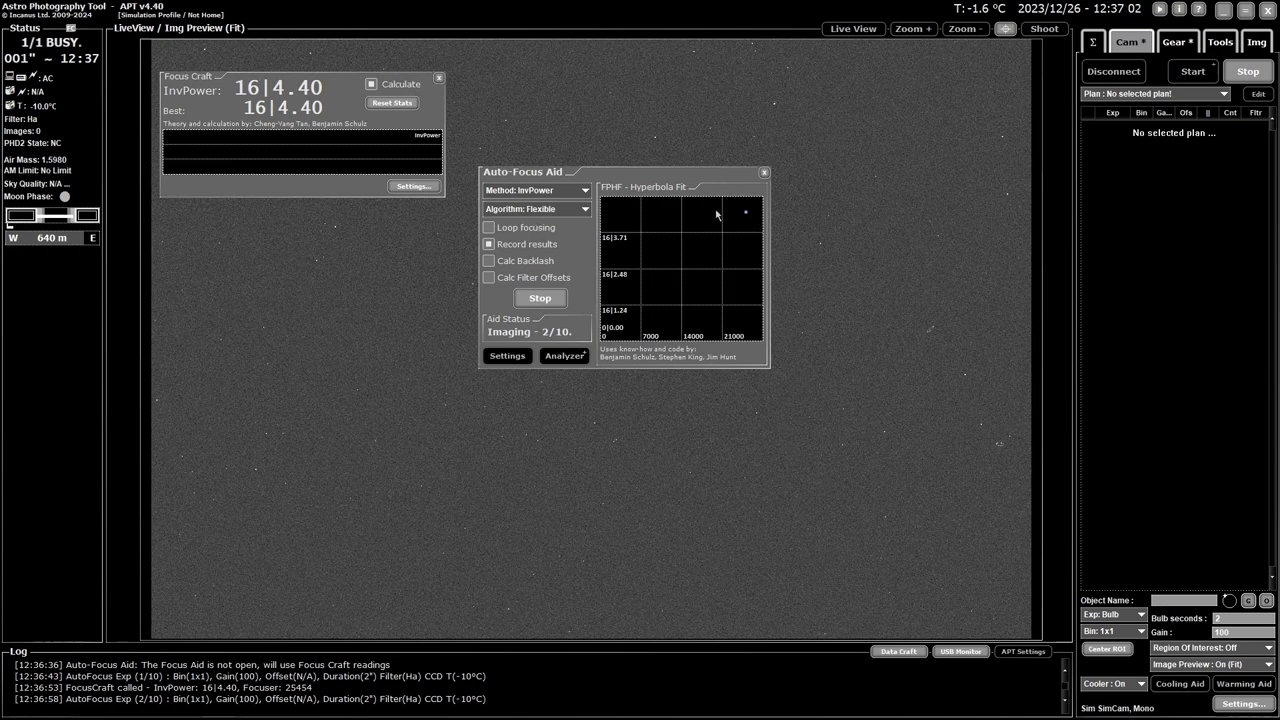
mouse_move(747, 217)
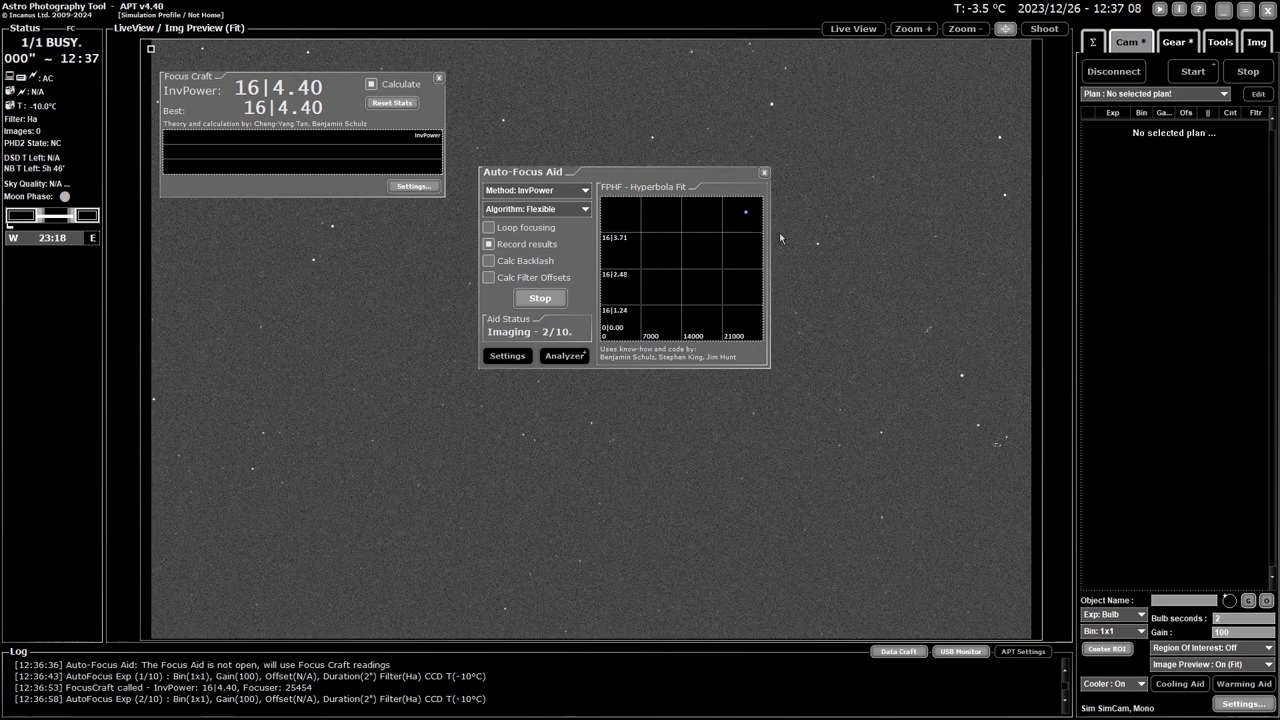
mouse_move(614, 212)
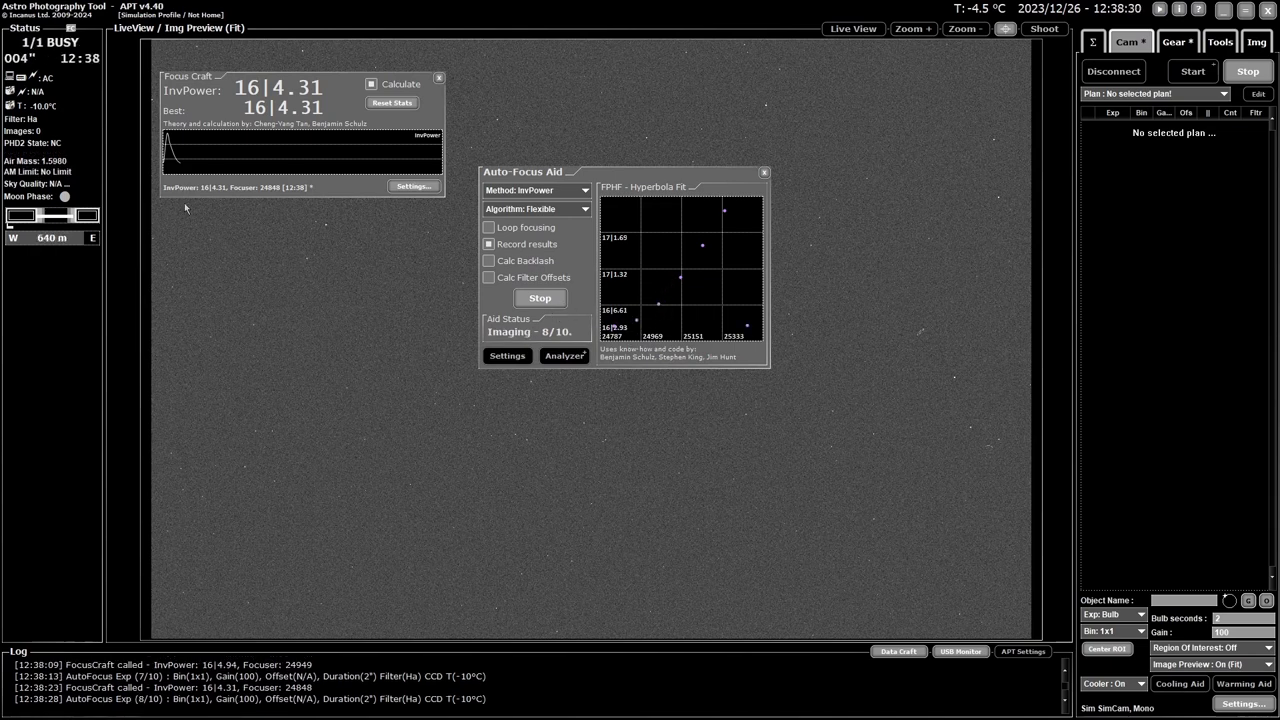
mouse_move(164, 134)
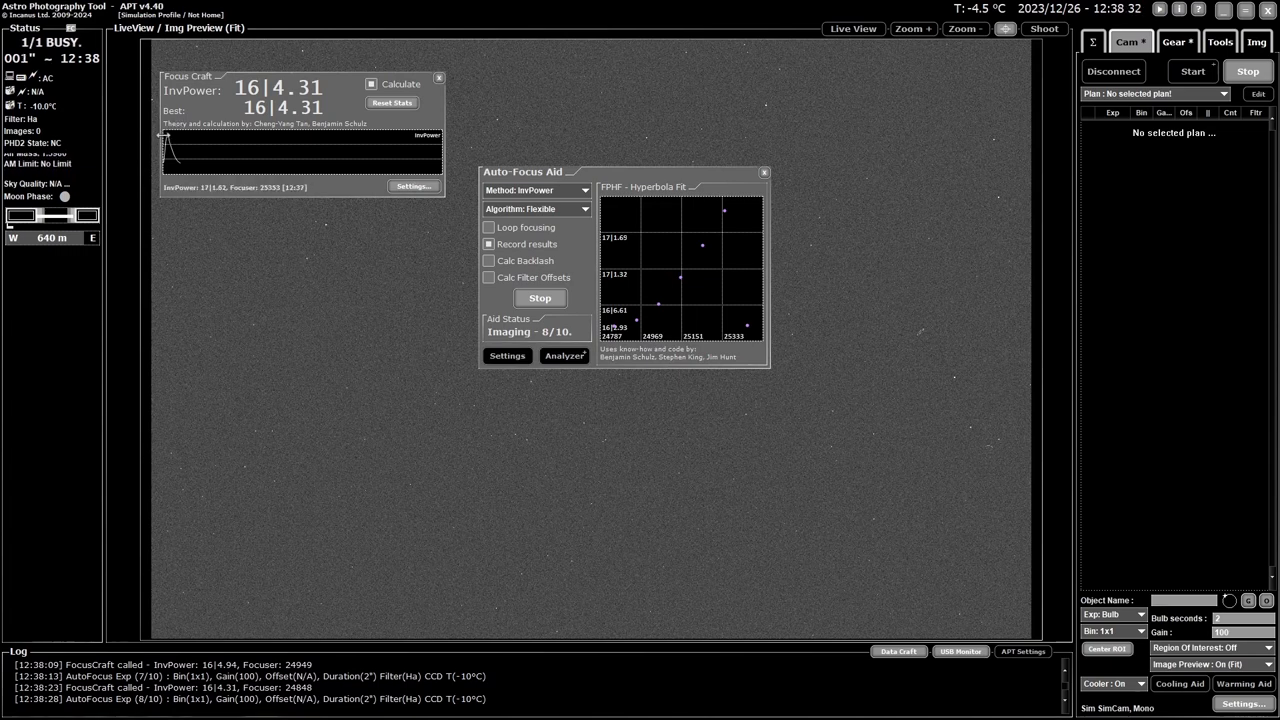
mouse_move(183, 166)
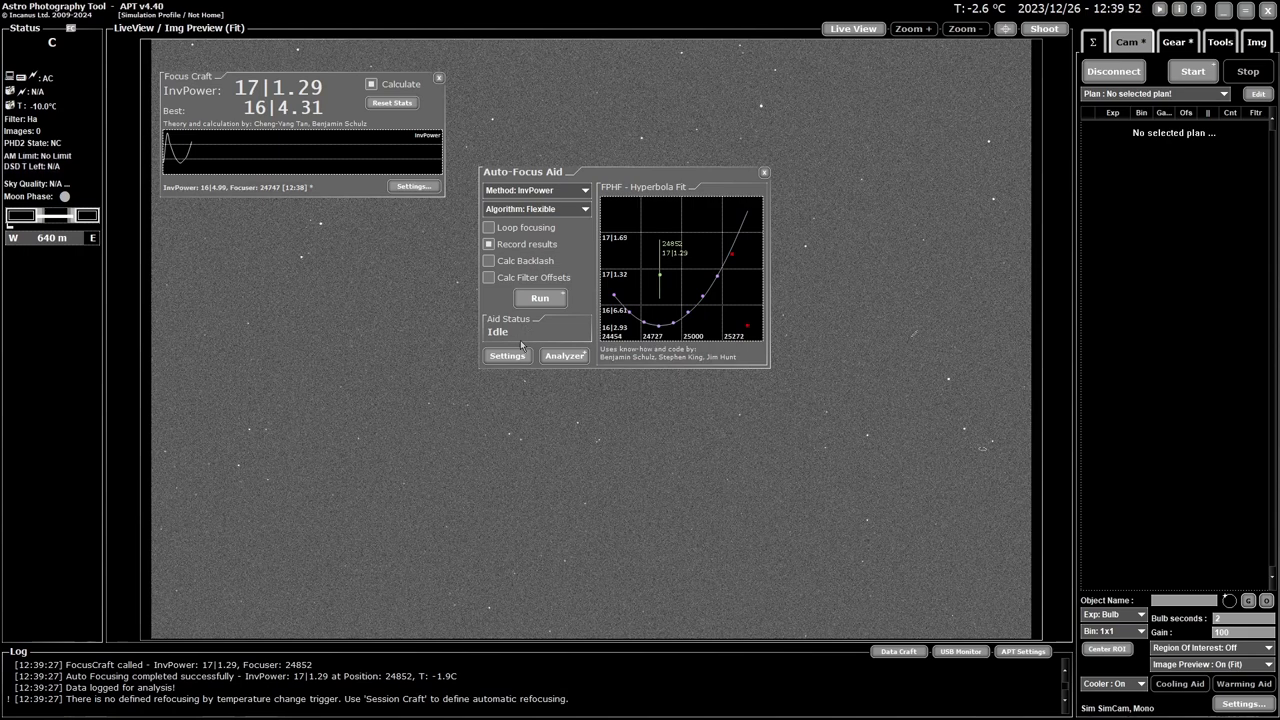
- Start a filter offset calculation with Ha as the base filter and decline to continue
click(489, 279)
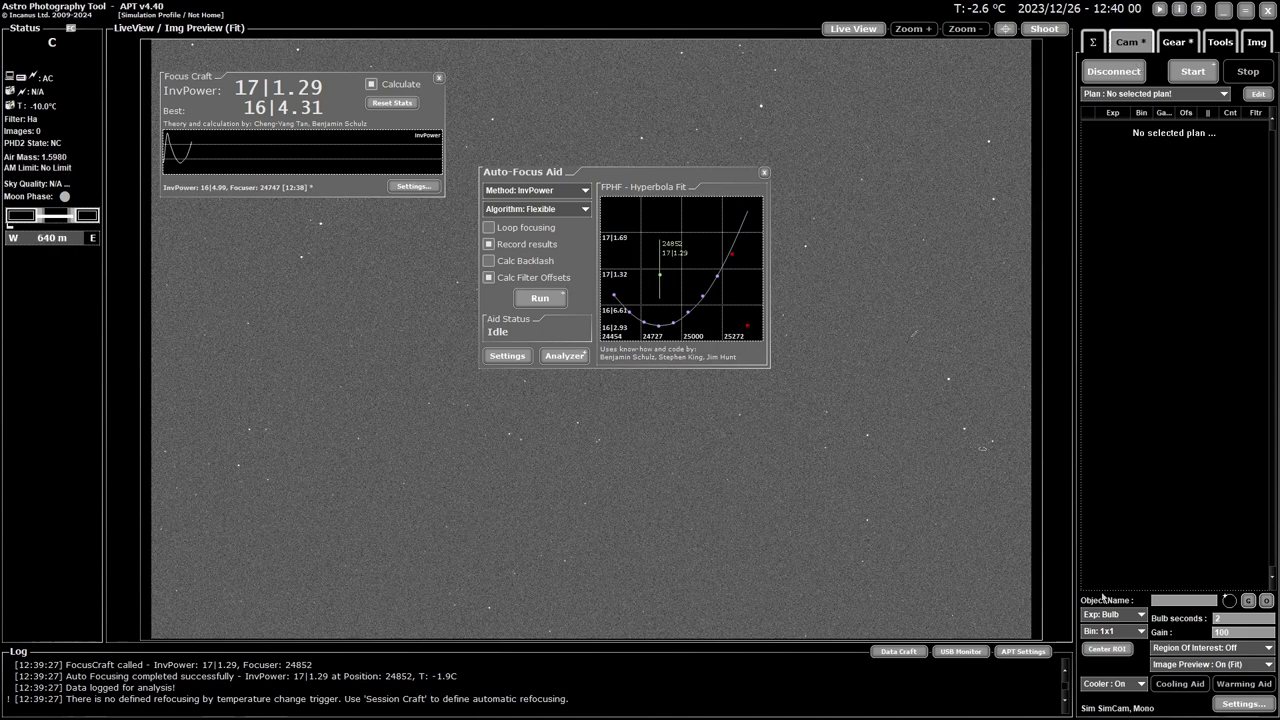
click(543, 302)
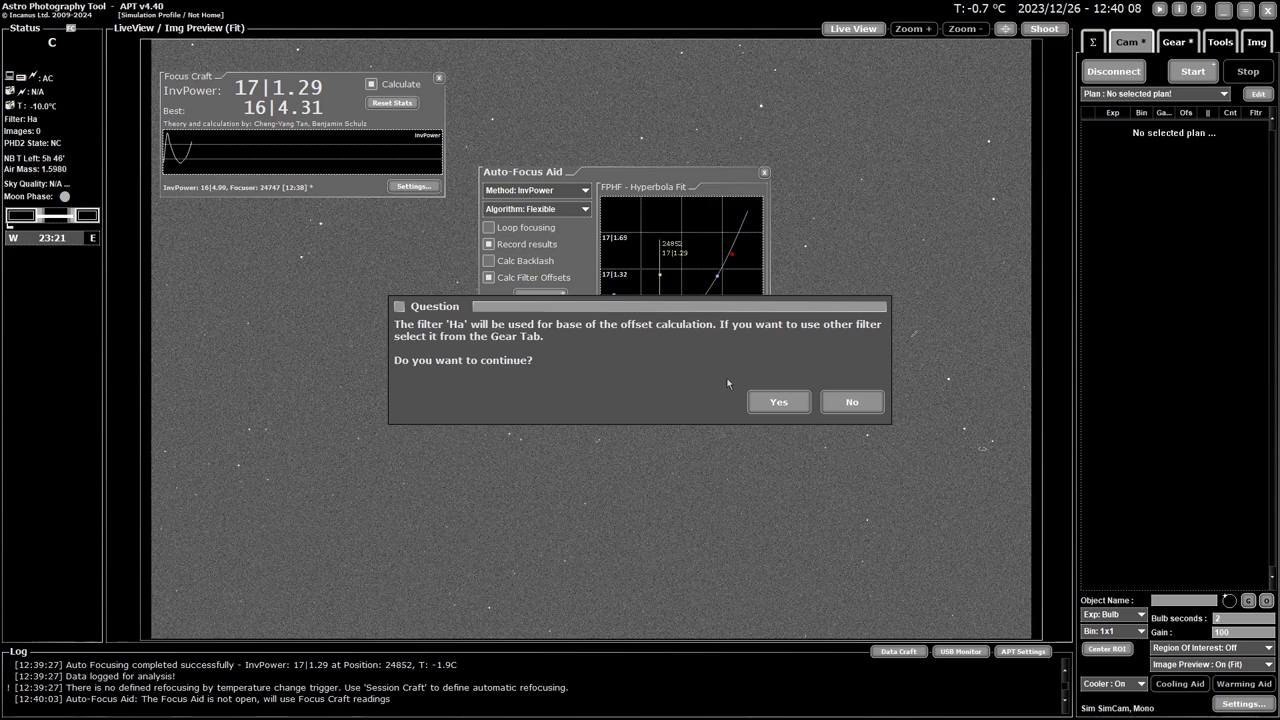
click(852, 403)
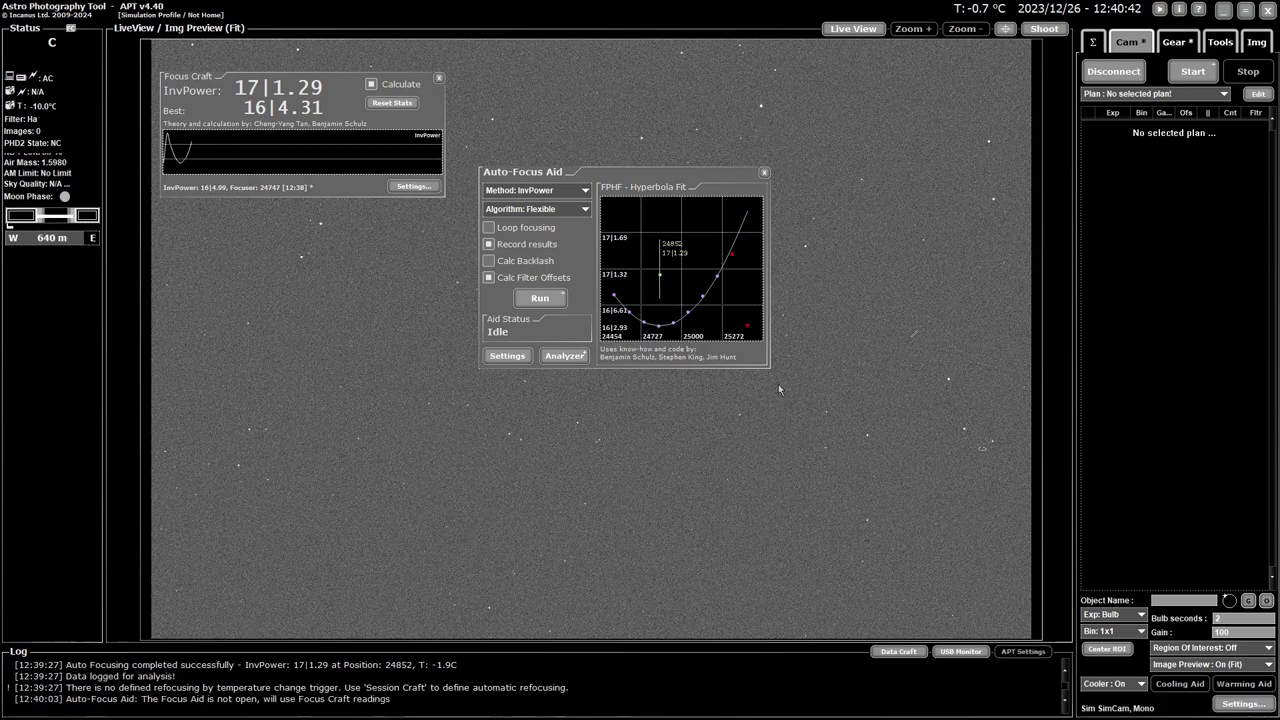
- Inspect the filter wheel's focus offsets in the APT settings and leave the settings without saving
click(507, 355)
click(634, 243)
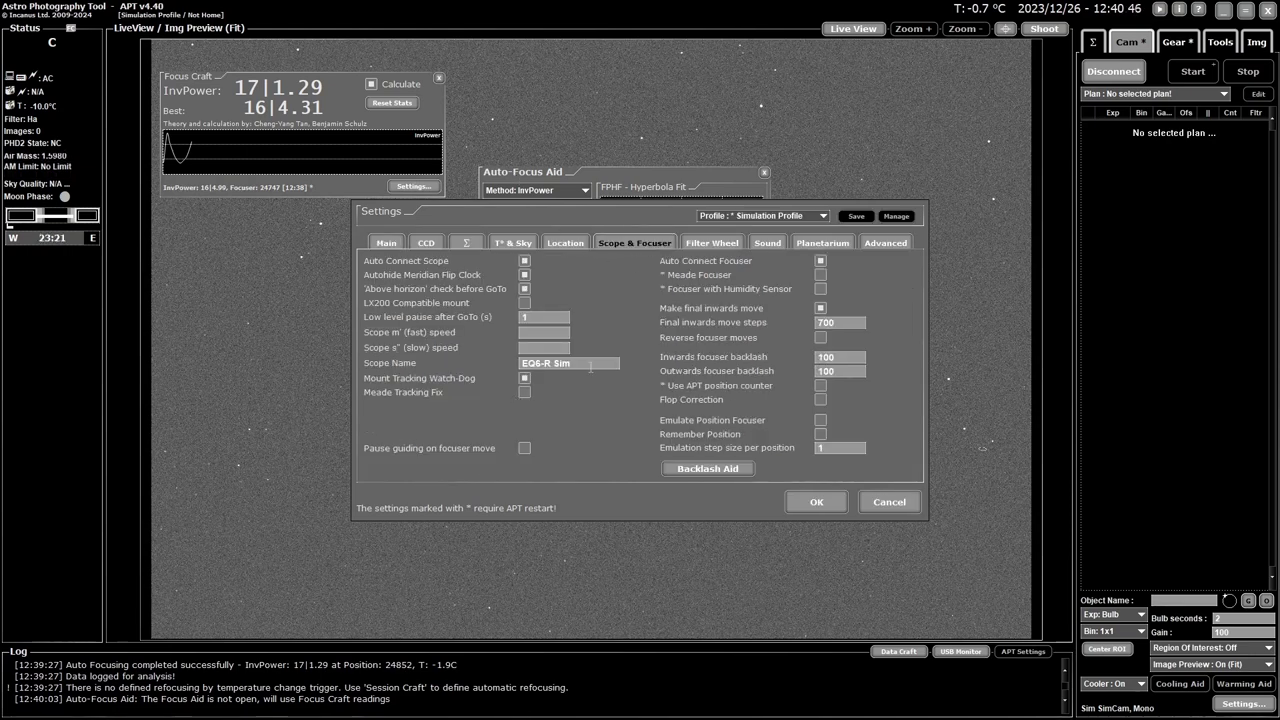
click(706, 247)
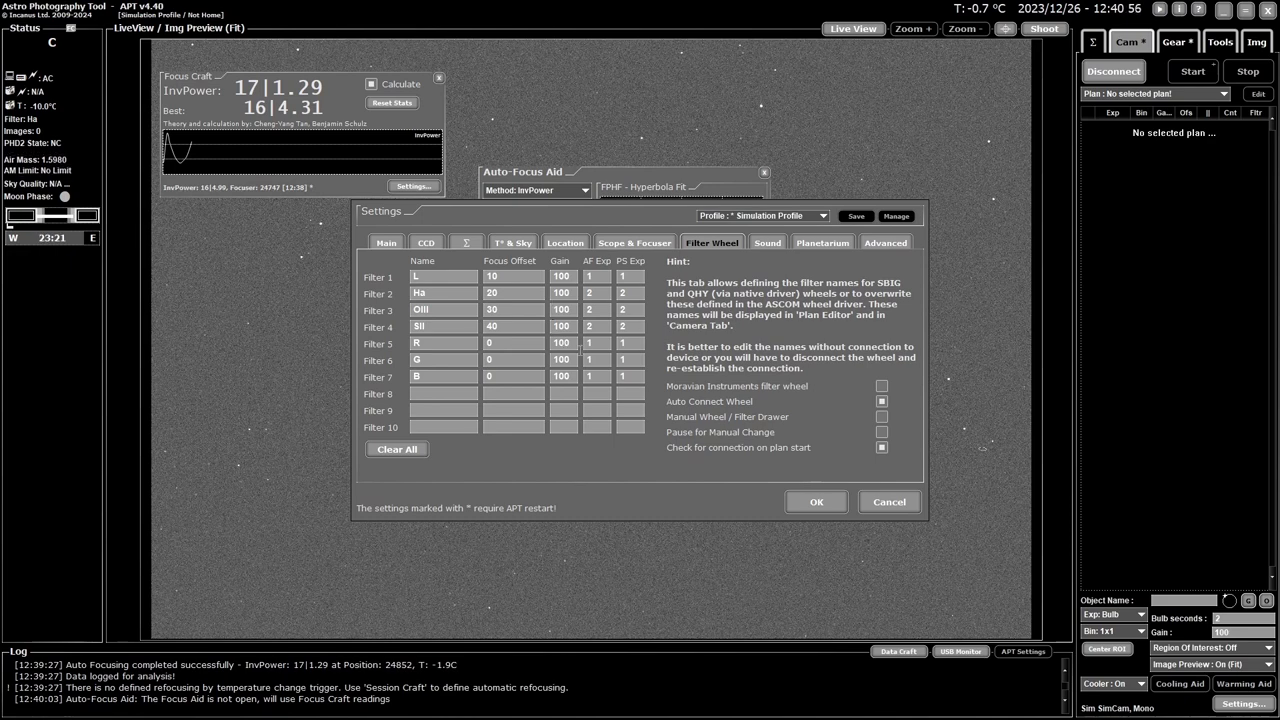
click(887, 501)
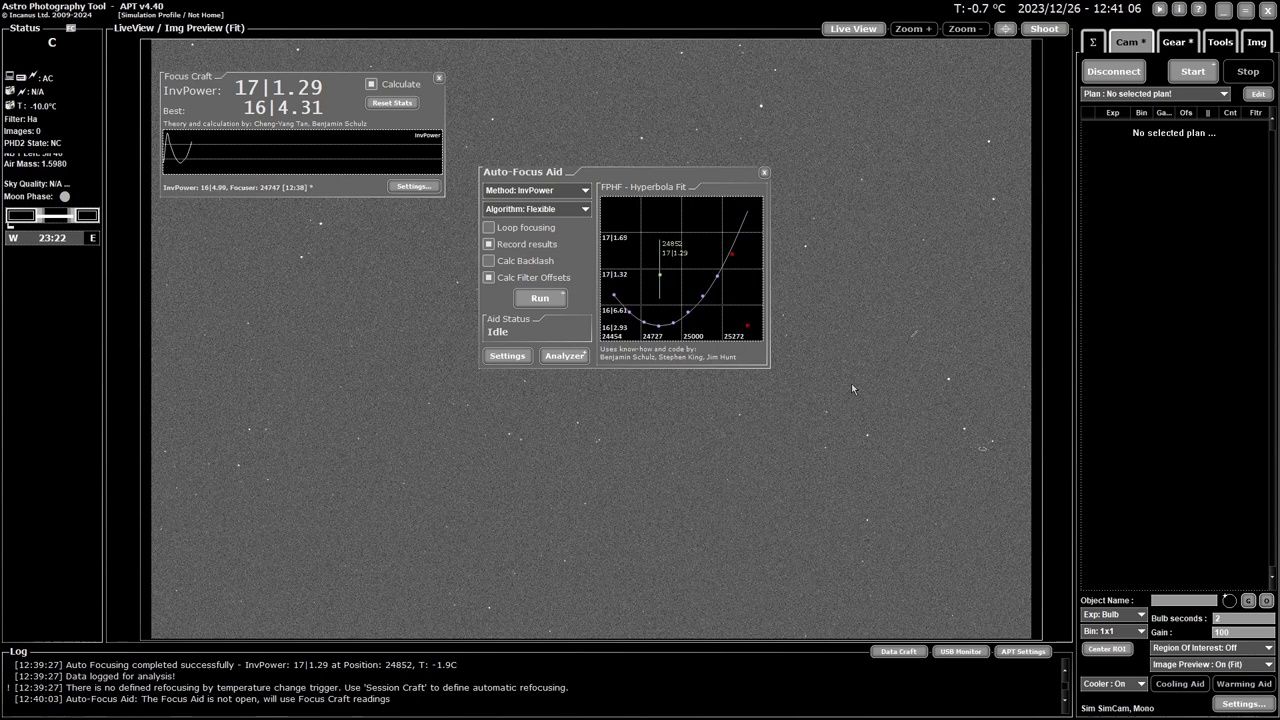
- Turn off filter offset calculation and close the Focus Craft and Auto-Focus Aid windows
click(490, 278)
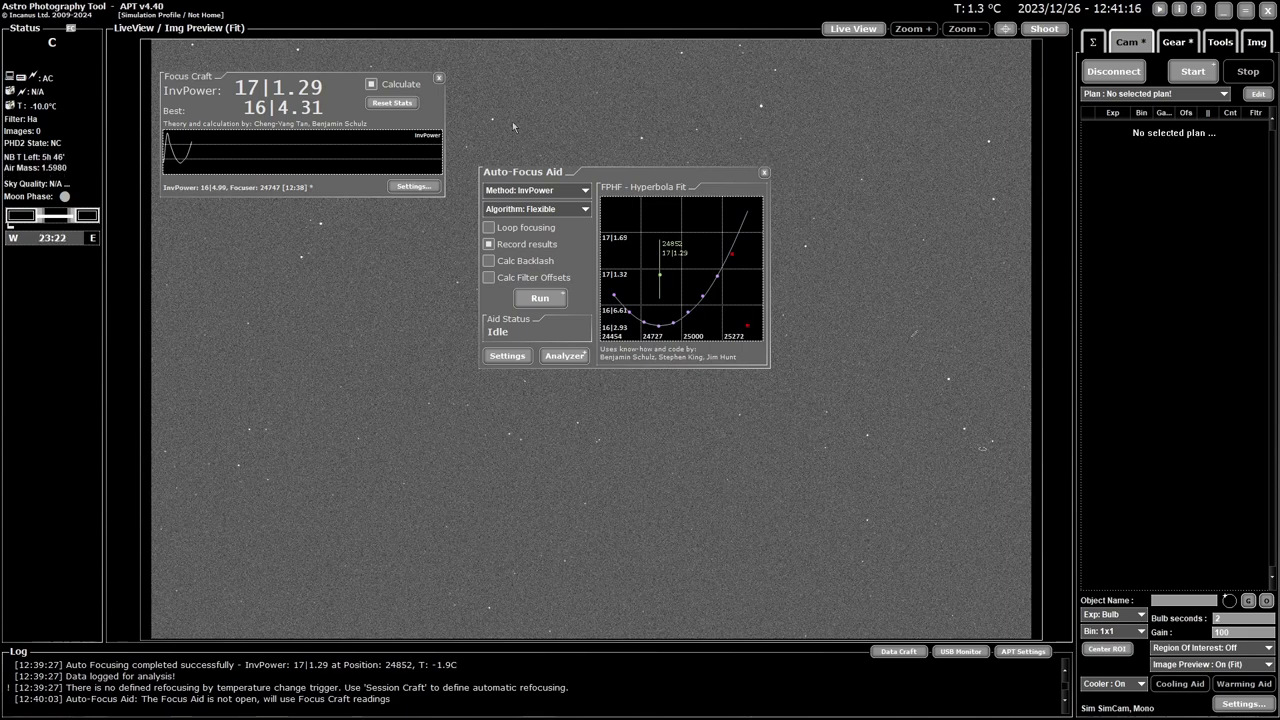
click(438, 79)
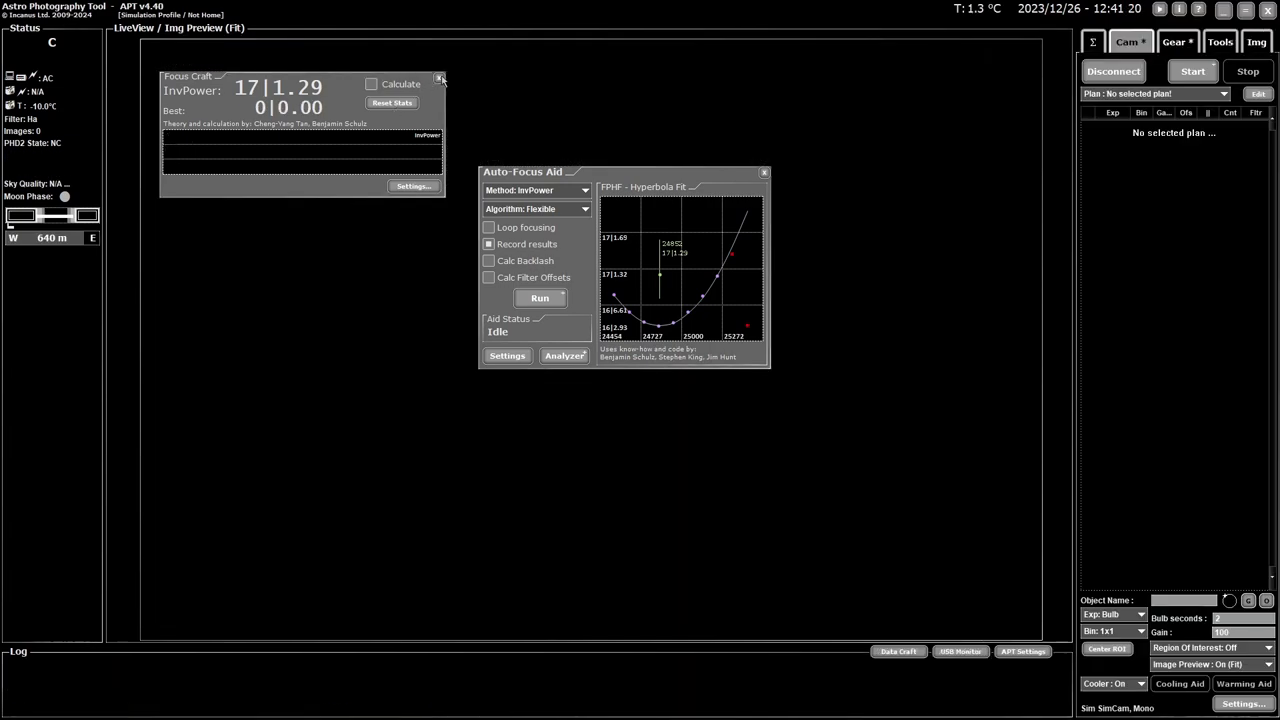
click(438, 79)
click(764, 174)
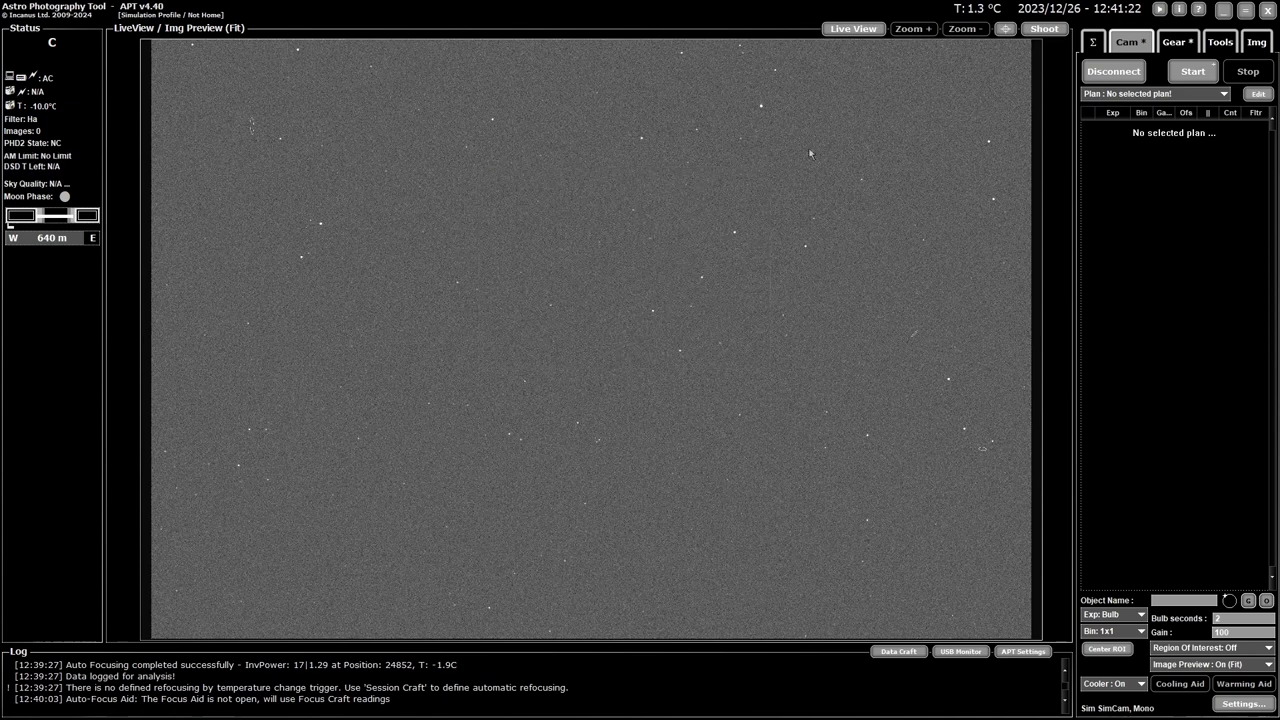